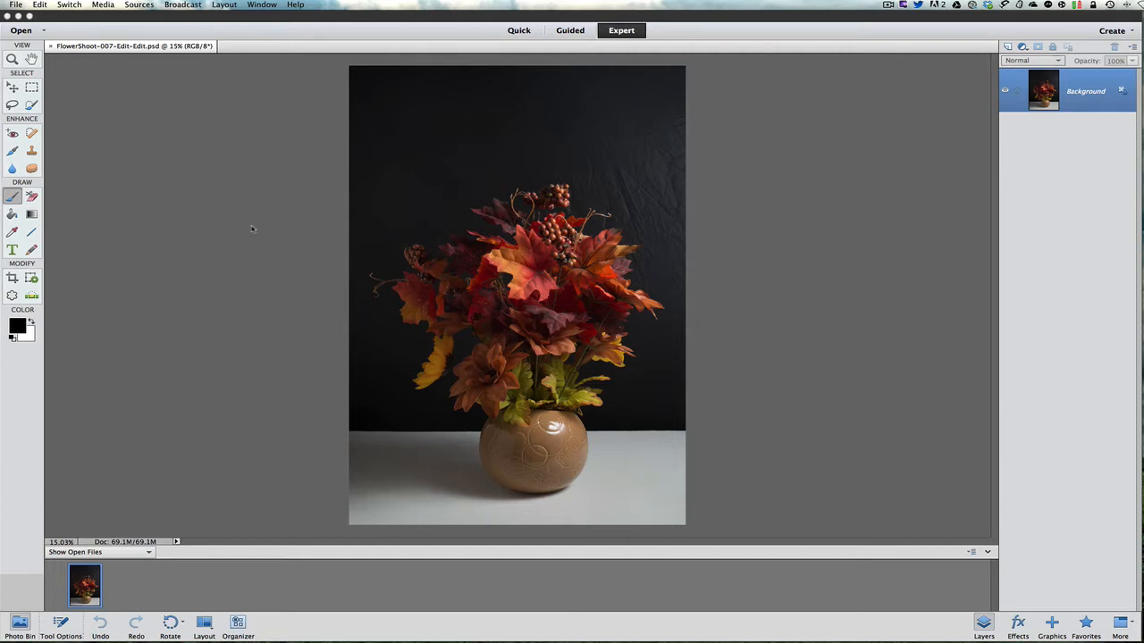
- Duplicate the Background layer of the flower photo
left_click(702, 265)
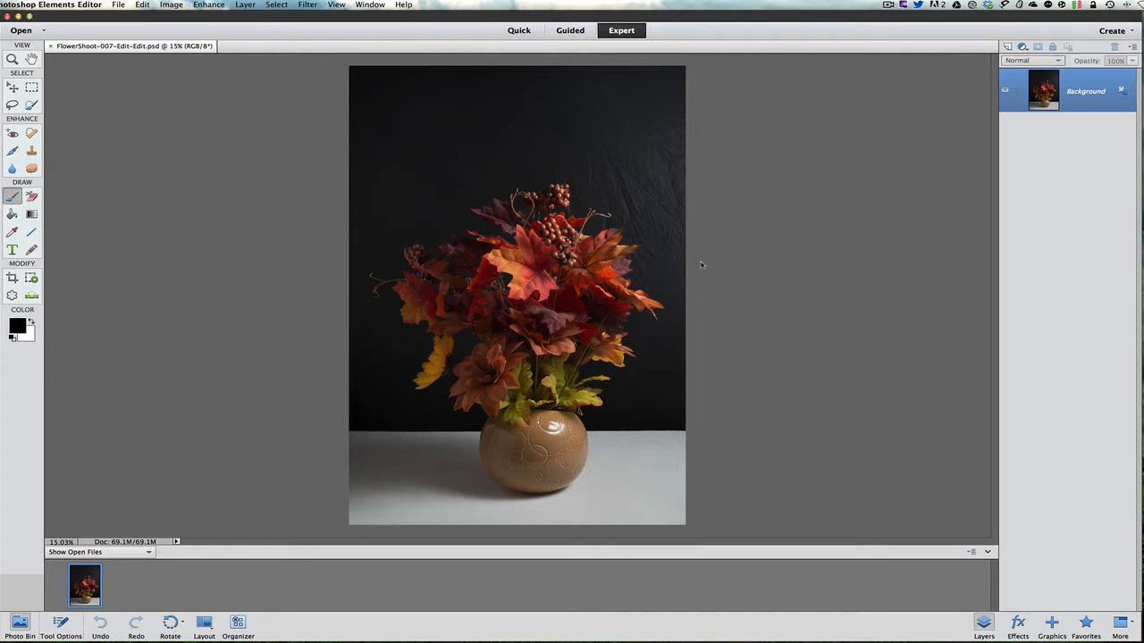
key("super+j")
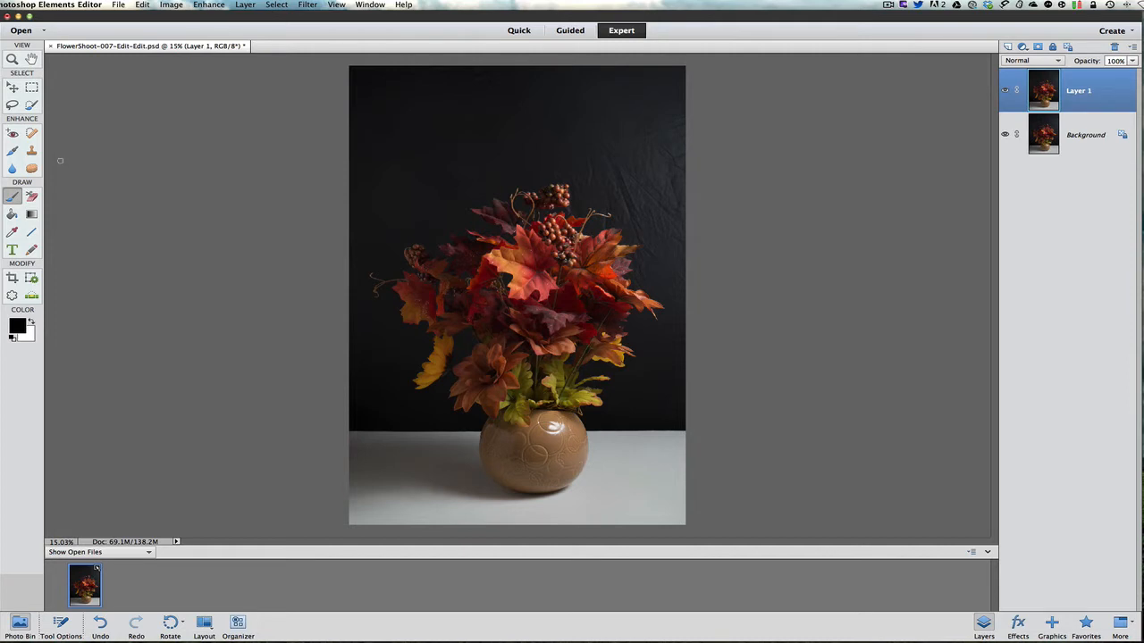
- Select the large central maple leaf, some of the berries and the hanging yellow leaf with the Selection Brush, reducing its size to 70 px
left_click(30, 106)
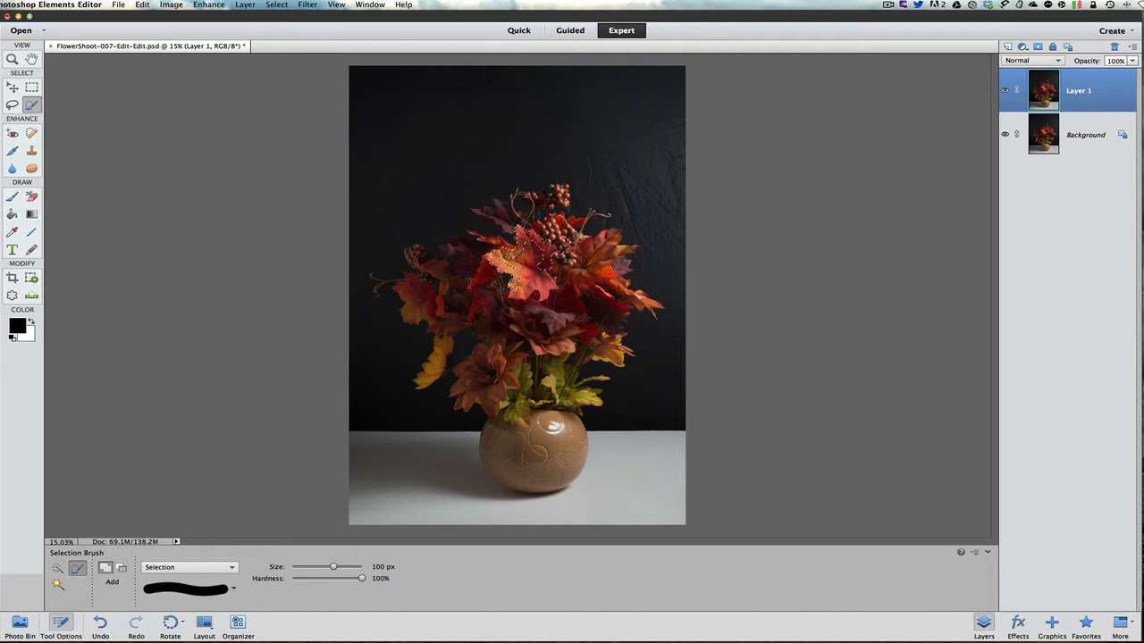
key("bracketleft")
key("bracketleft")
key("bracketleft")
key("bracketleft")
key("bracketright")
key("bracketright")
key("bracketright")
key("bracketleft")
key("bracketleft")
mouse_move(441, 342)
left_mouse_down()
mouse_move(416, 384)
mouse_move(434, 376)
left_mouse_up()
- Invert the selection and start Convert to Black and White on it with the Portraits style
left_click(277, 5)
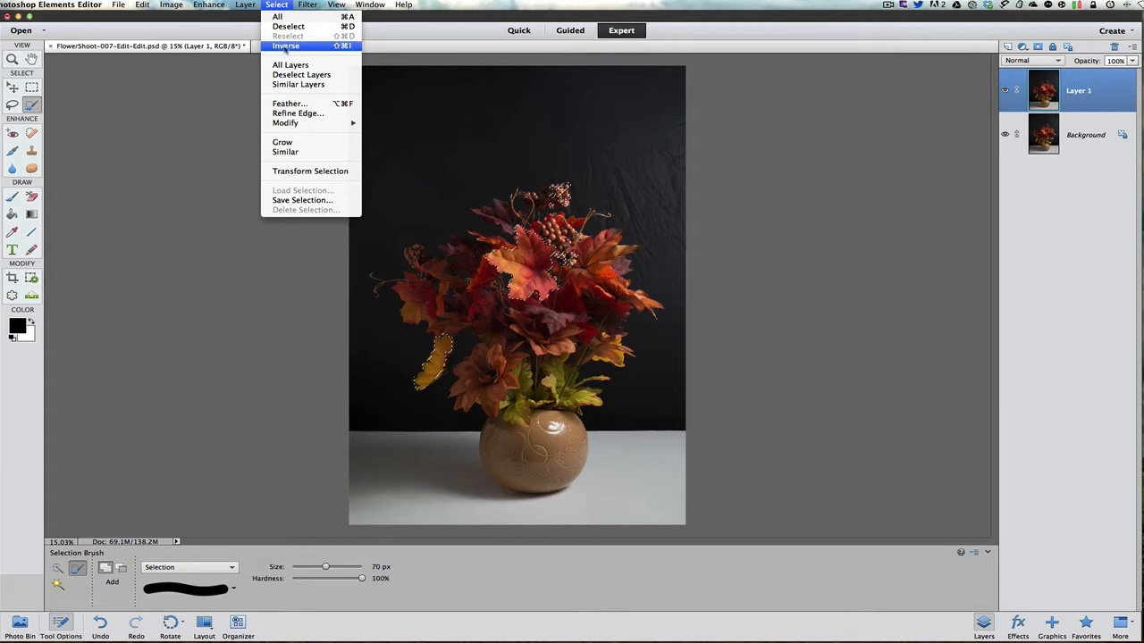
left_click(285, 45)
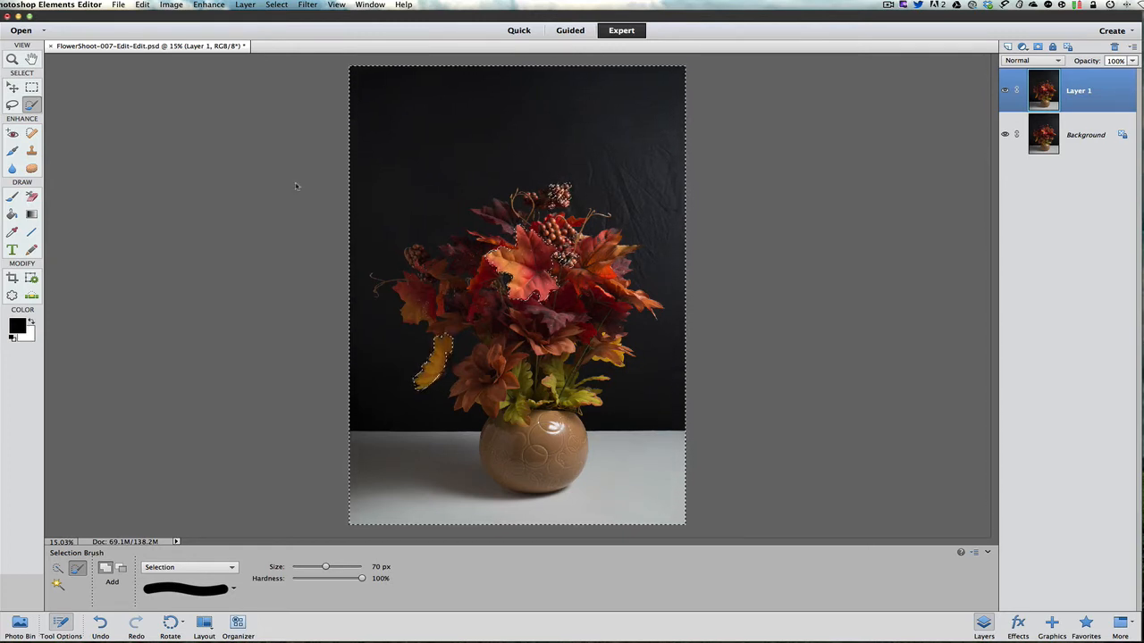
left_click(169, 6)
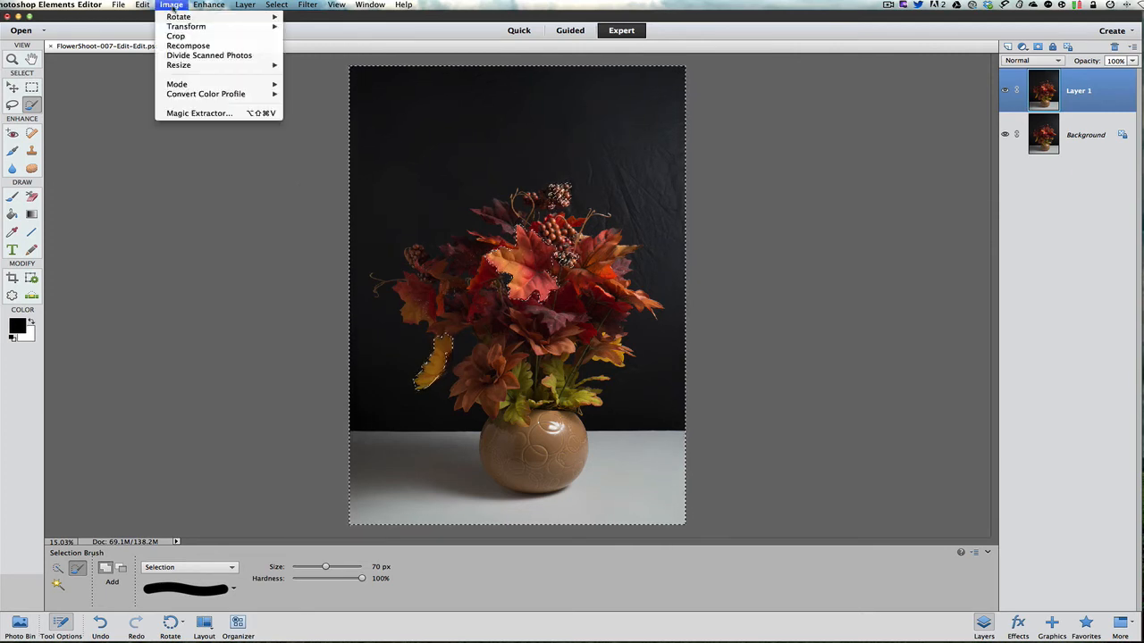
mouse_move(208, 6)
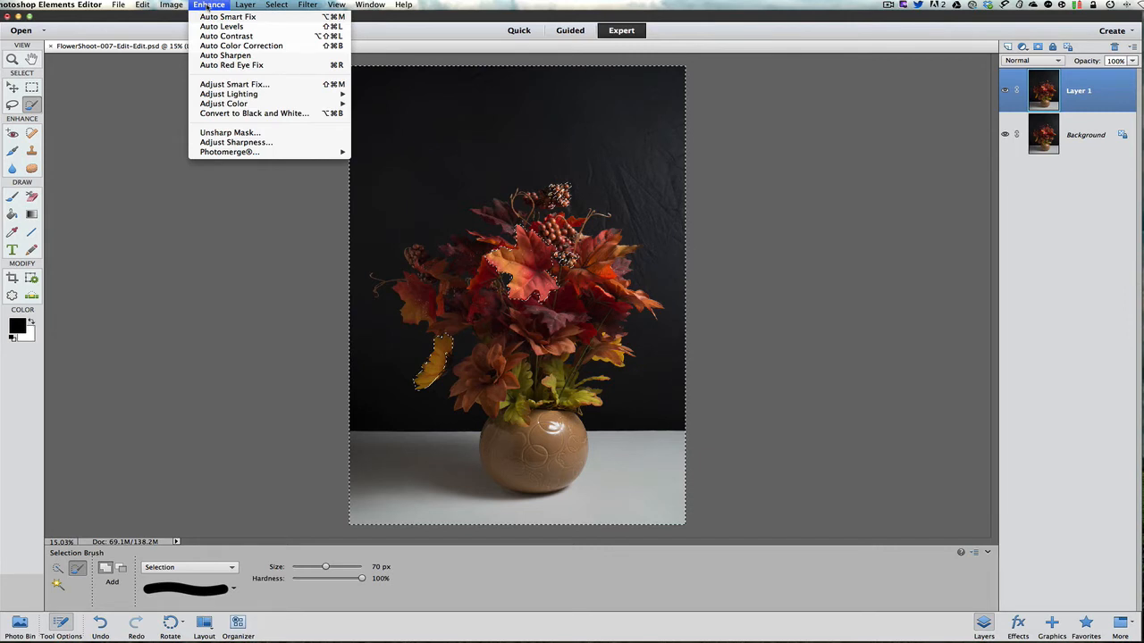
left_click(215, 114)
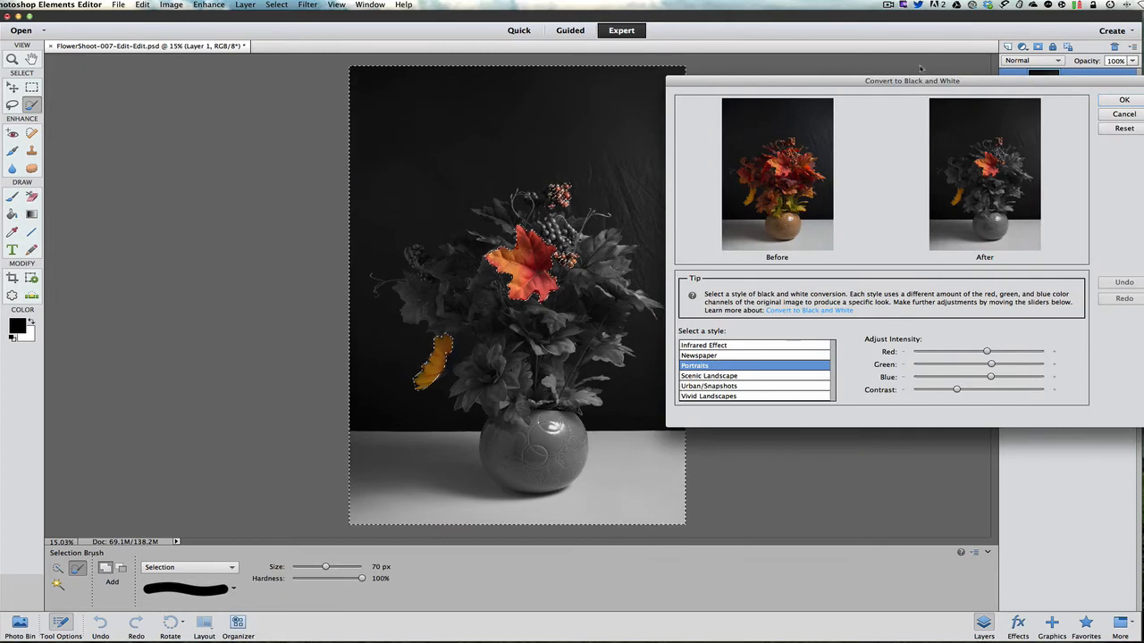
left_click_drag(916, 81, 566, 101)
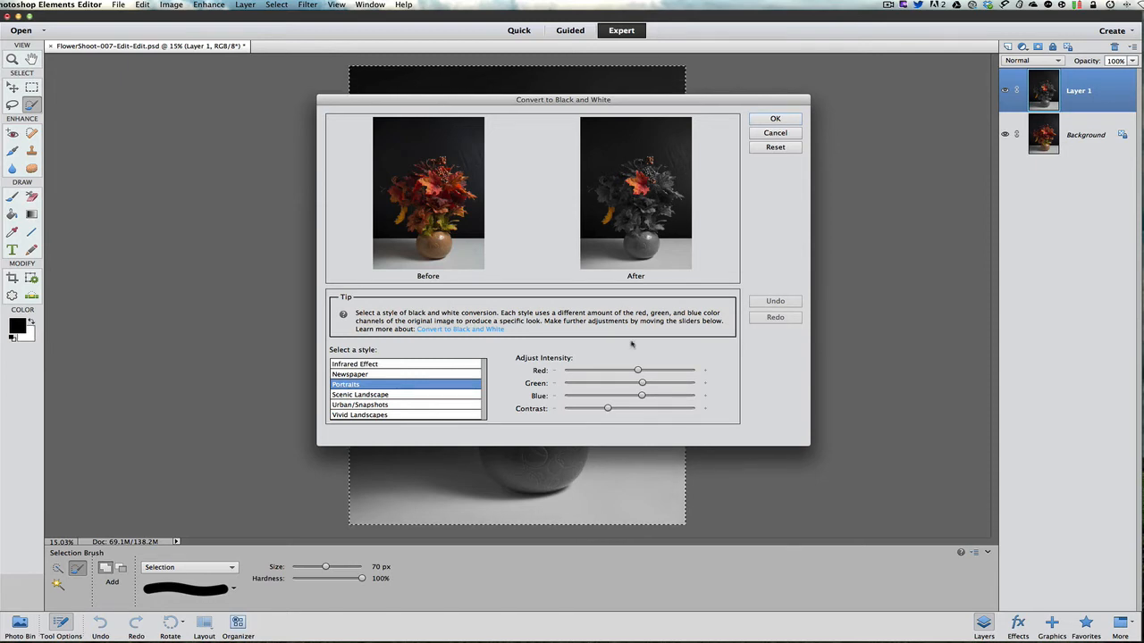
- Raise the conversion's red intensity slightly and its contrast moderately, apply it, and clear the selection
mouse_move(638, 370)
left_mouse_down()
mouse_move(657, 374)
mouse_move(642, 370)
left_mouse_up()
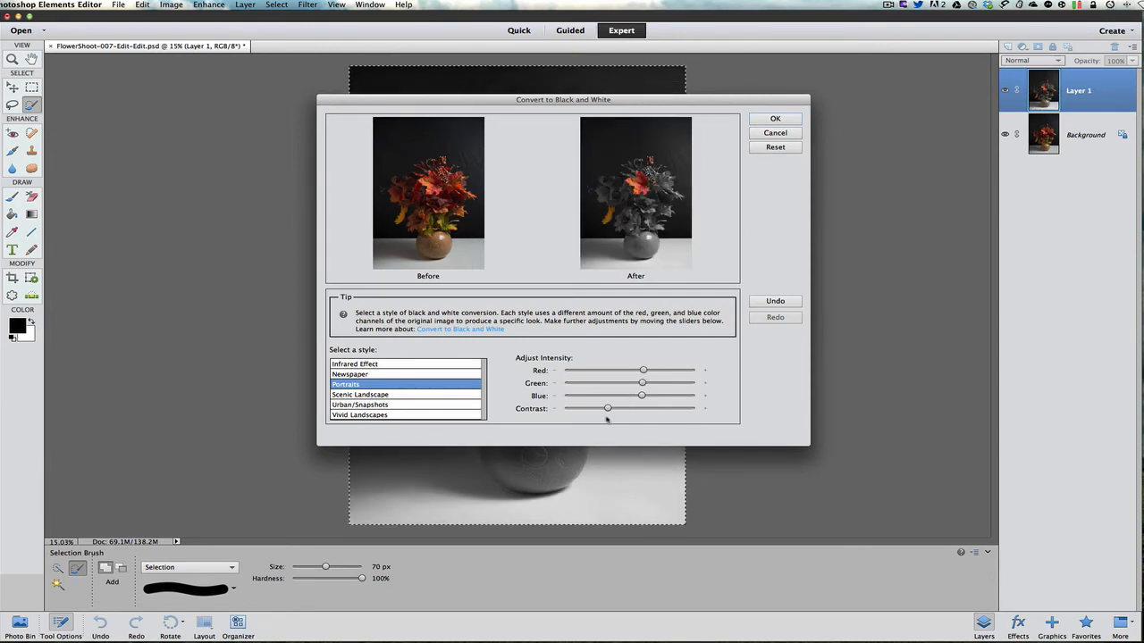
left_click_drag(608, 408, 629, 408)
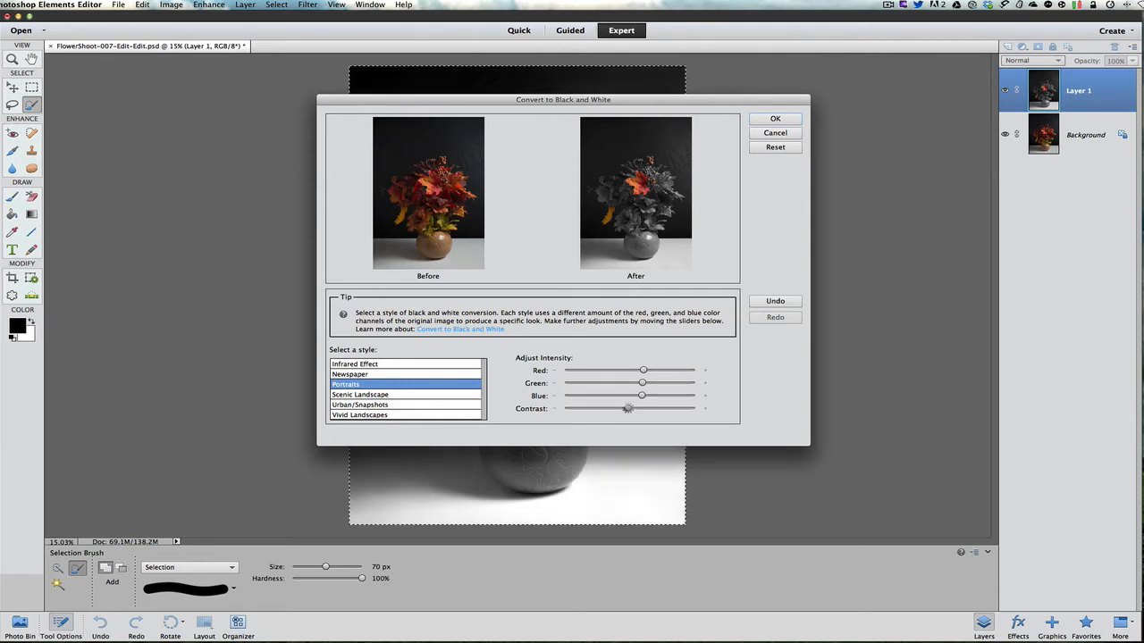
left_click(615, 409)
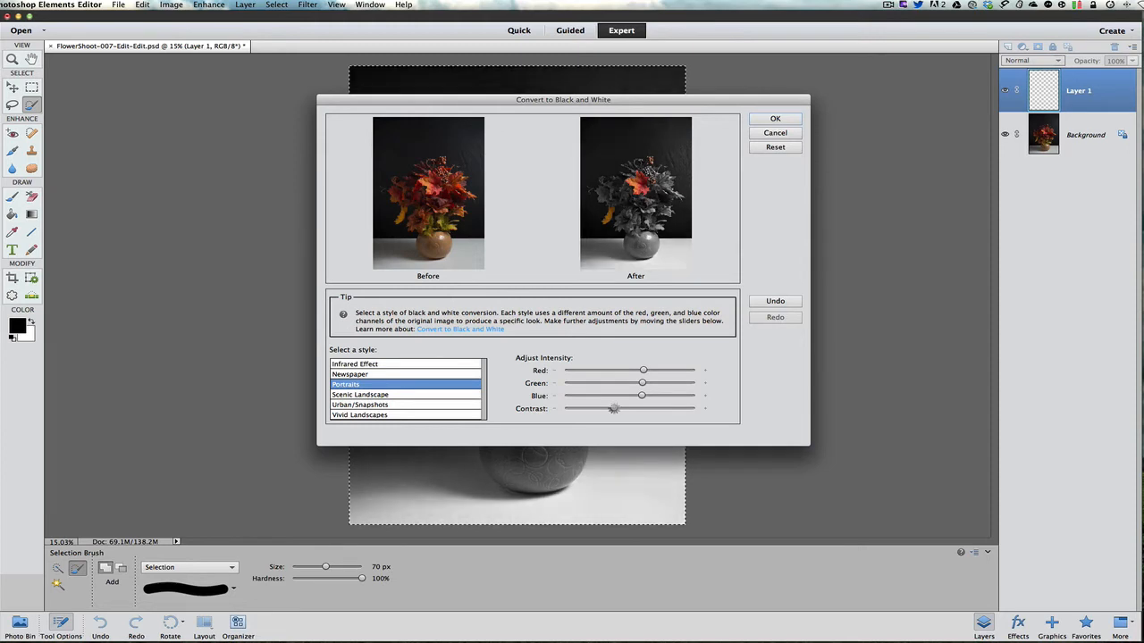
left_click_drag(614, 410, 712, 198)
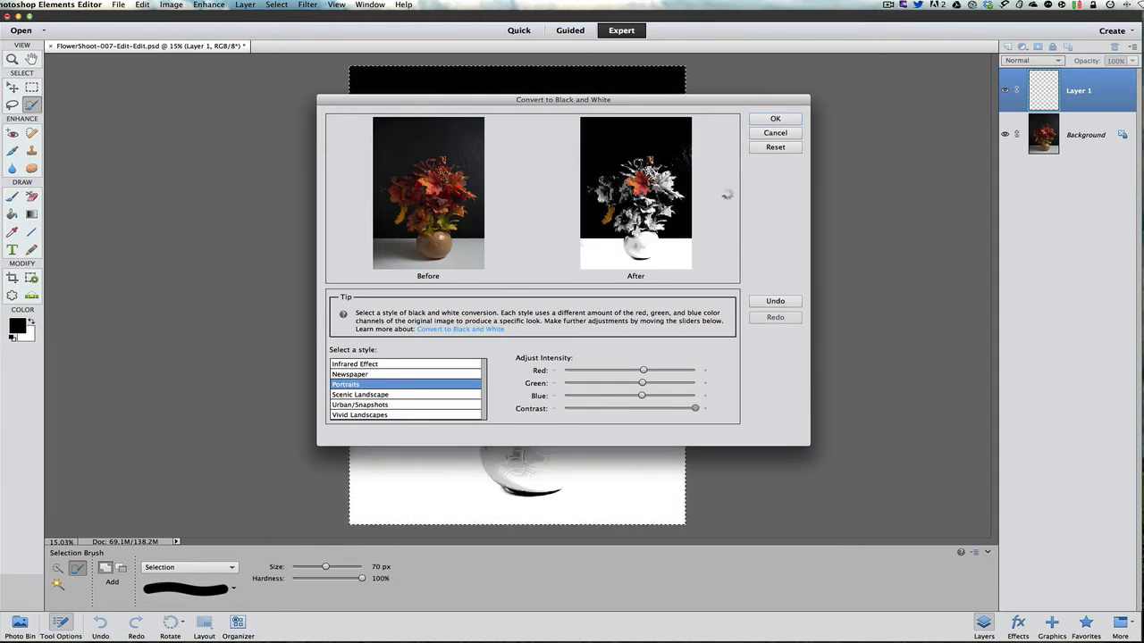
left_click_drag(727, 194, 690, 370)
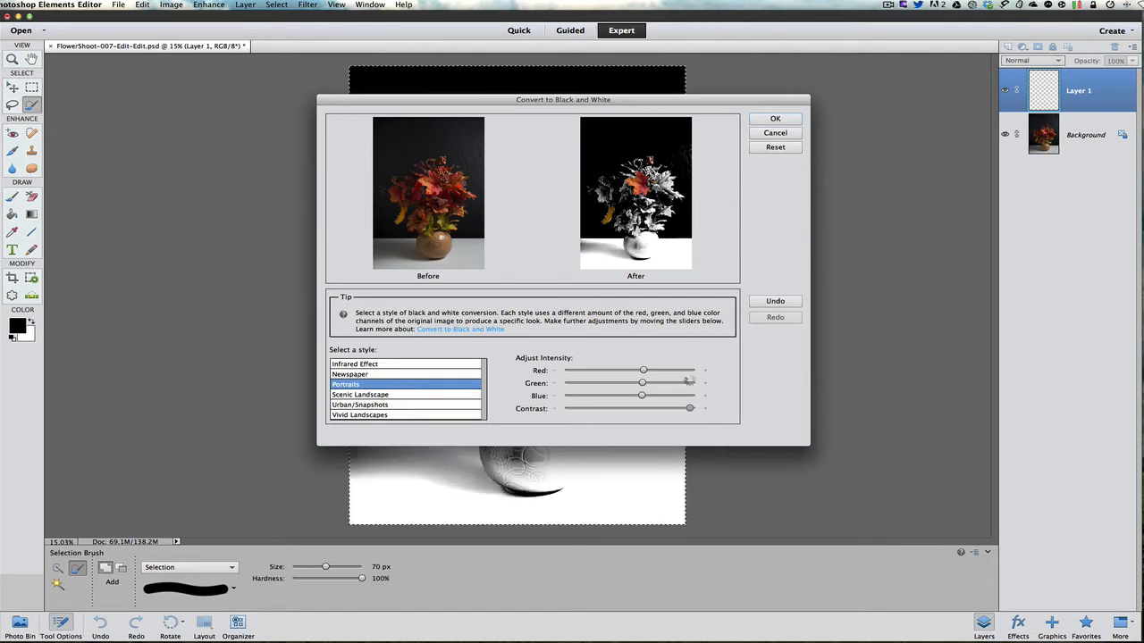
left_click_drag(644, 424, 644, 425)
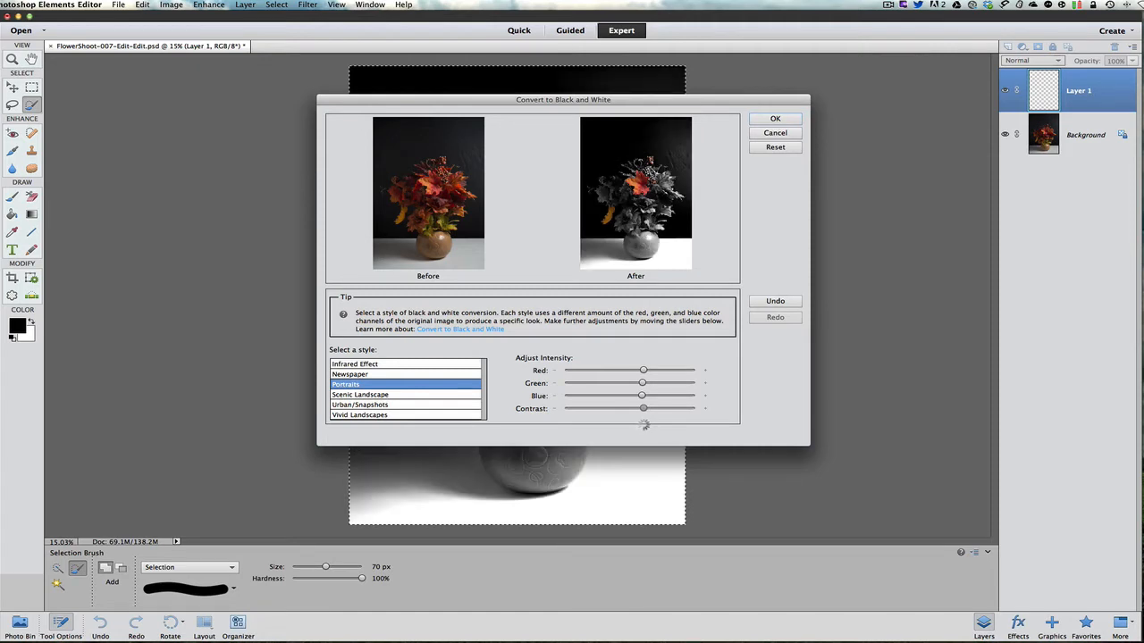
mouse_move(644, 424)
left_mouse_down()
mouse_move(701, 382)
mouse_move(623, 414)
mouse_move(626, 426)
left_mouse_up()
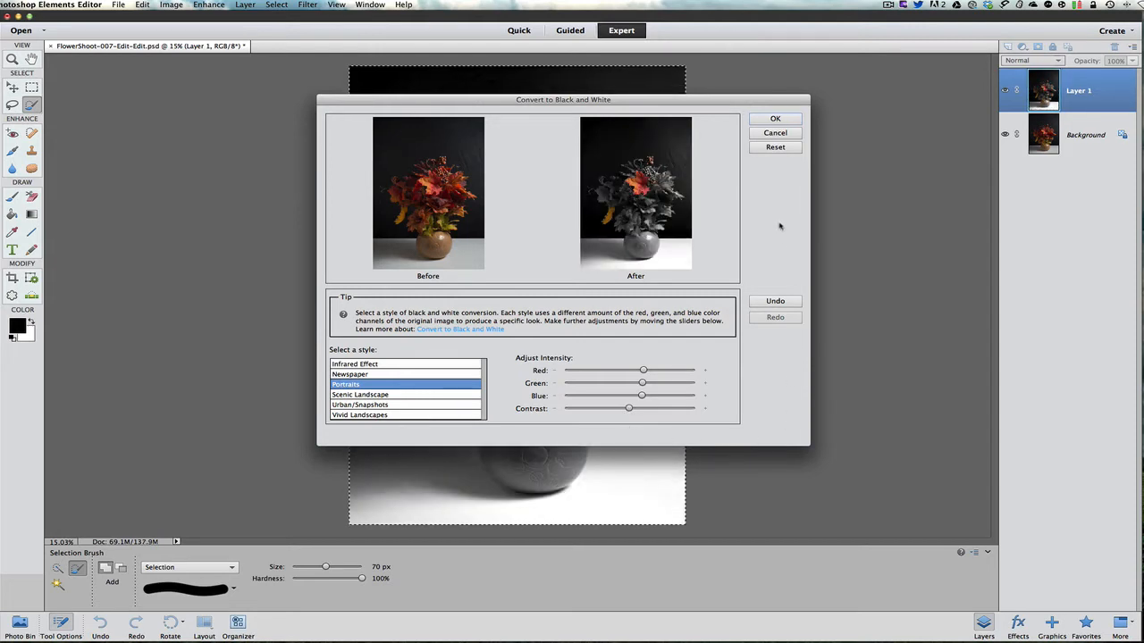
left_click(776, 120)
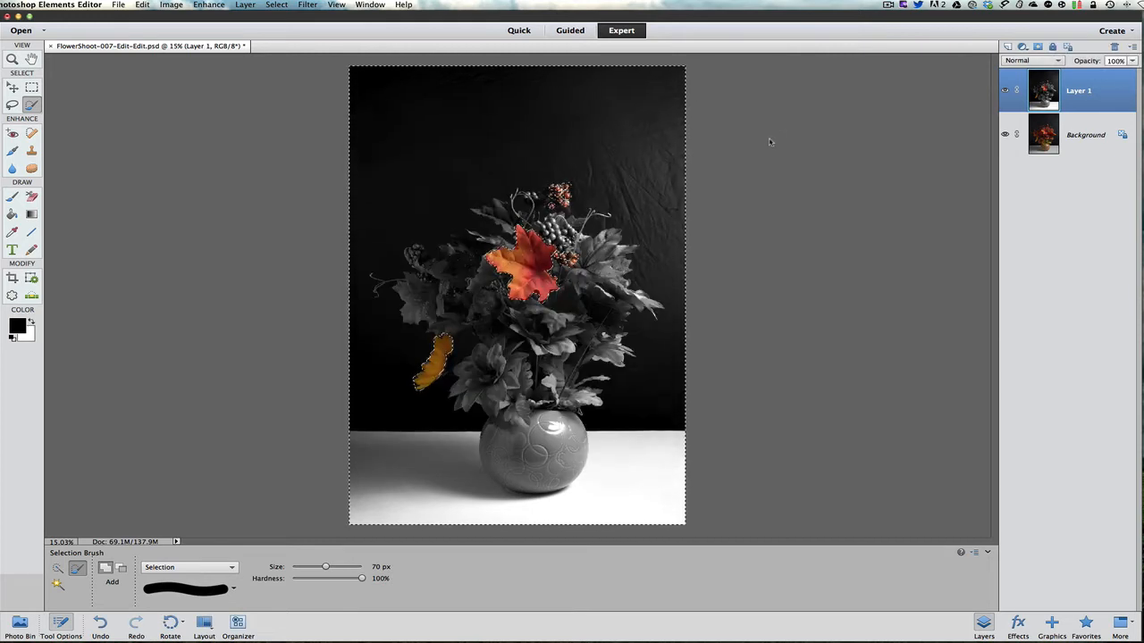
key("super+d")
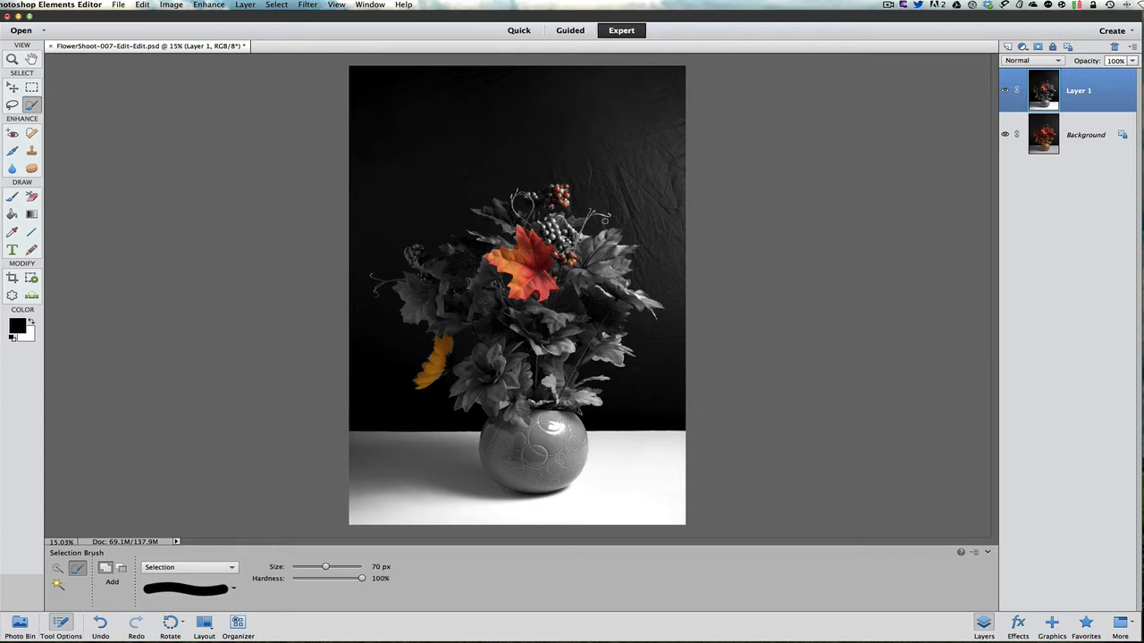
- Hide Layer 1 and duplicate the Background layer
left_click(1004, 92)
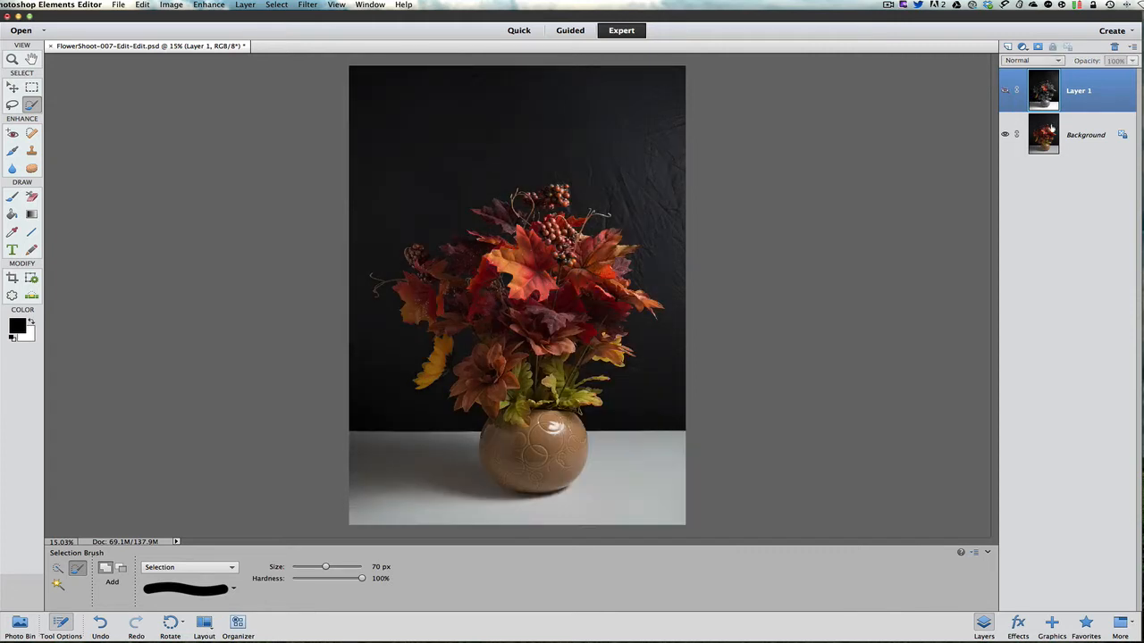
left_click(1050, 131)
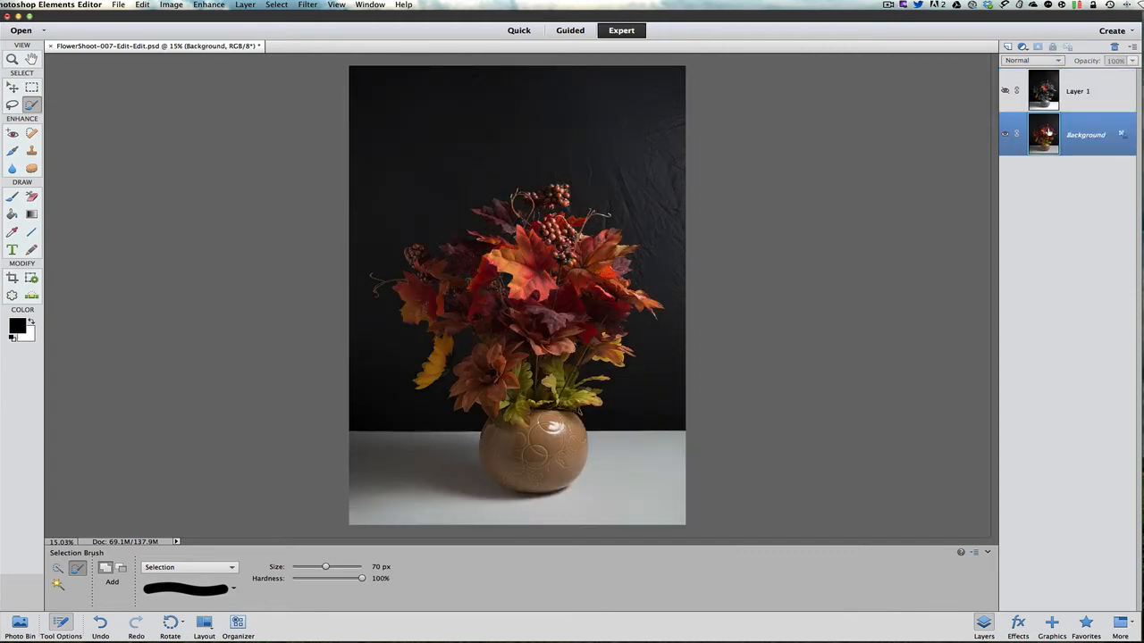
key("super+j")
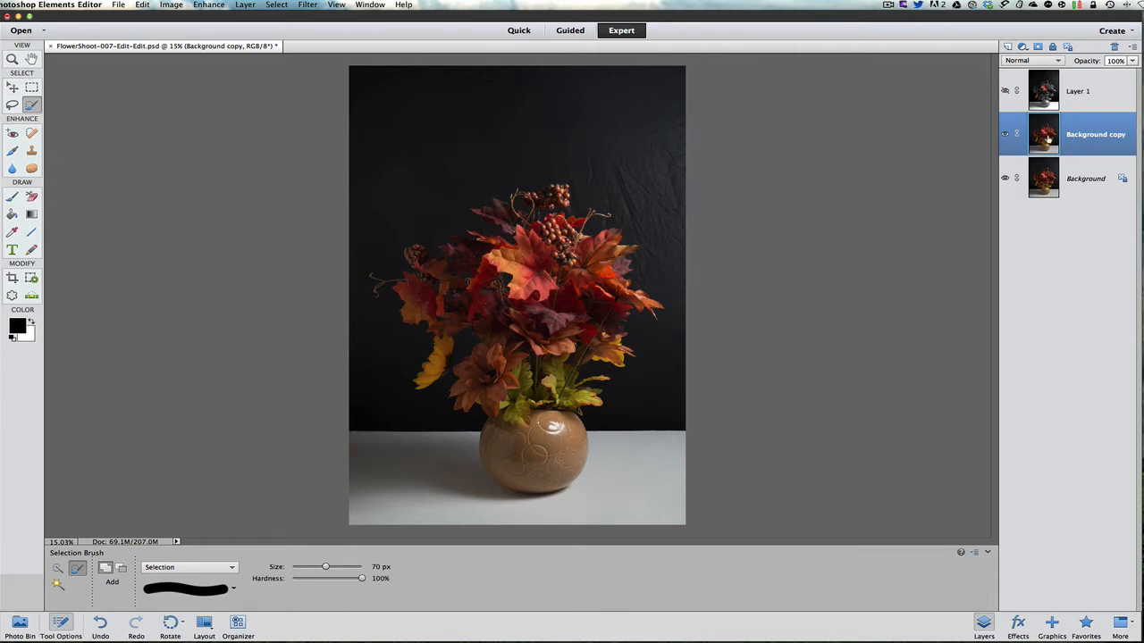
- Convert the Background copy to black and white with the Portraits style and add a layer mask to it
left_click(208, 5)
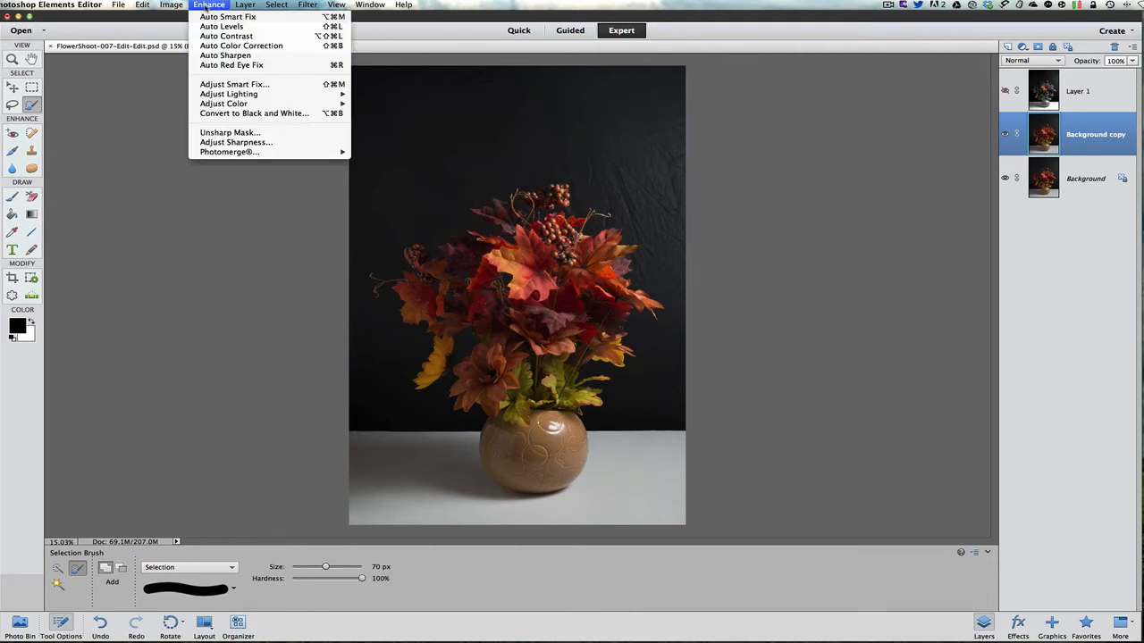
left_click(208, 113)
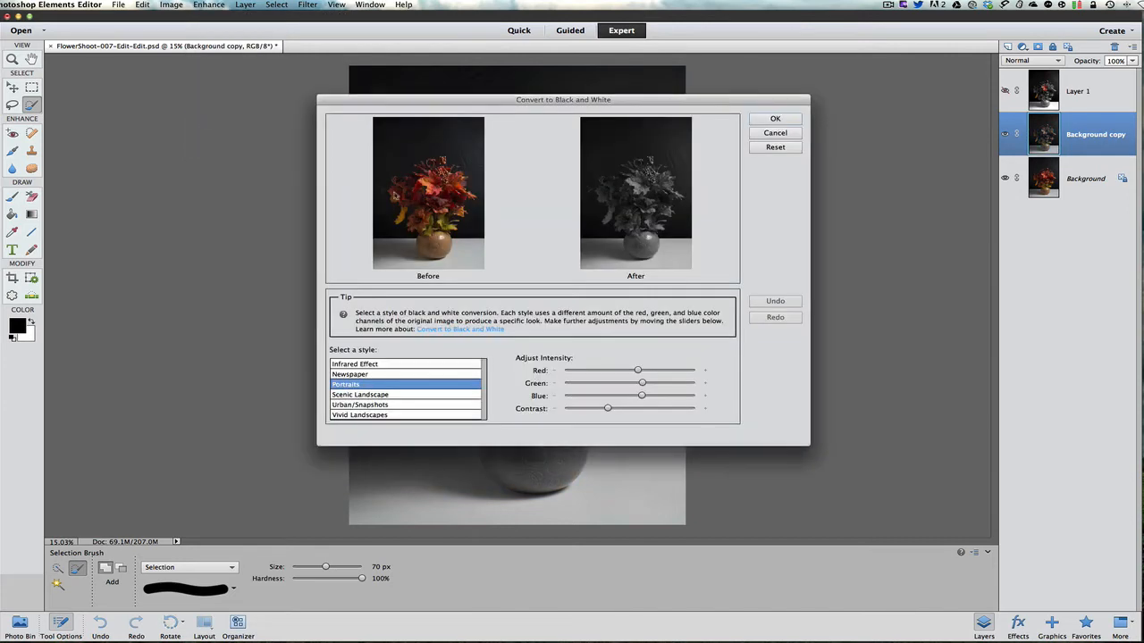
left_click(757, 121)
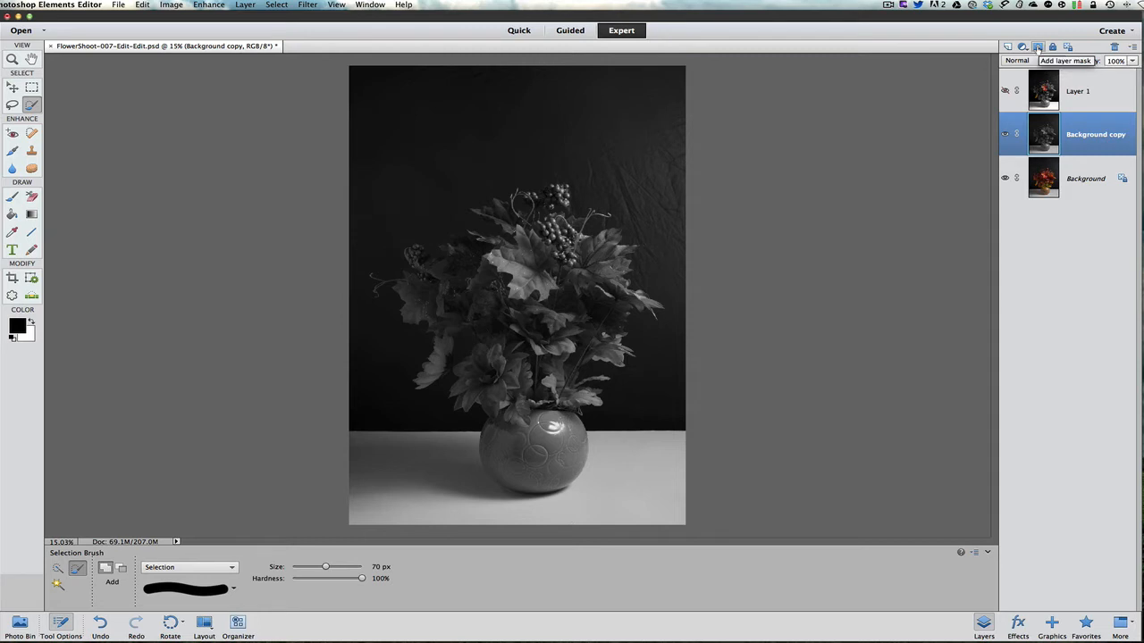
left_click(1038, 47)
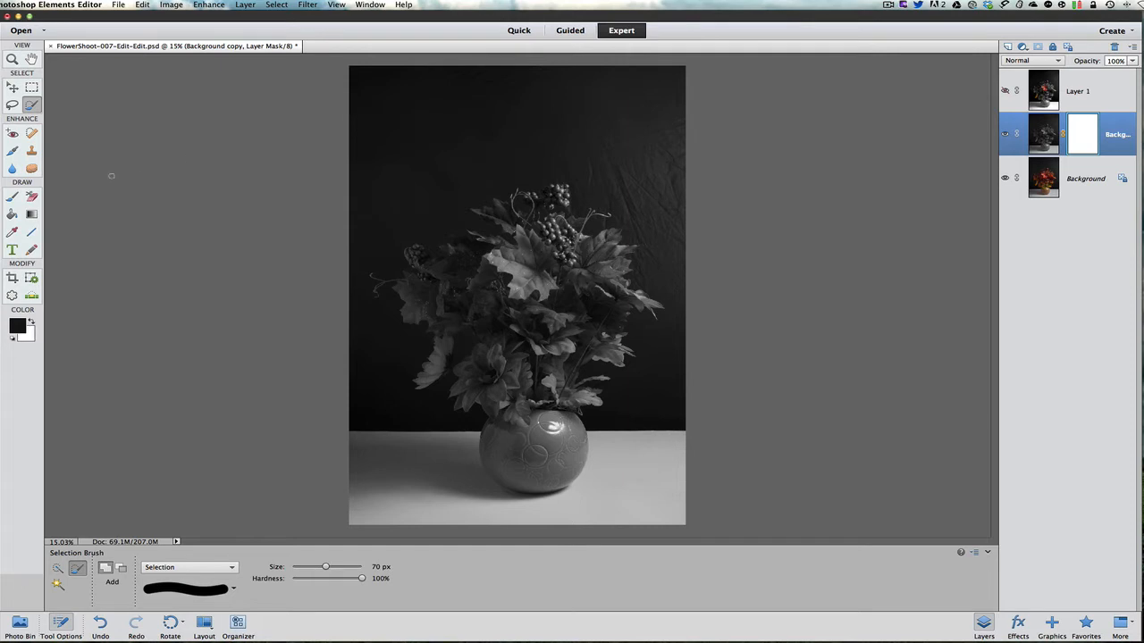
- Paint black on the layer mask over the large central leaf to restore its color, enlarging the Brush to 150 px for the interior
left_click(12, 197)
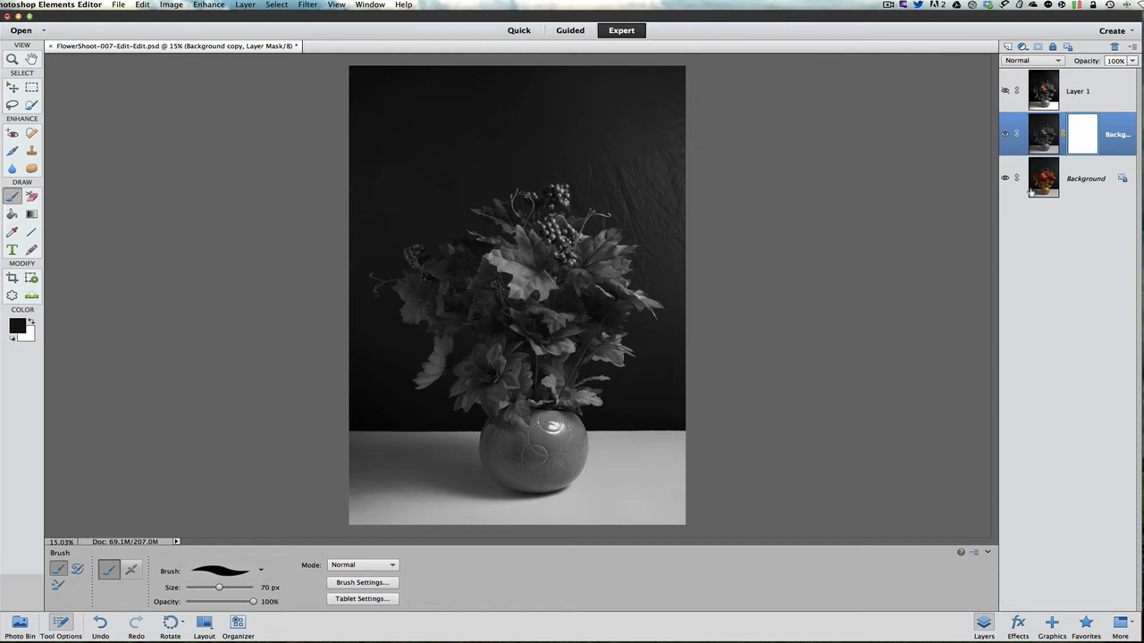
left_click(1005, 136)
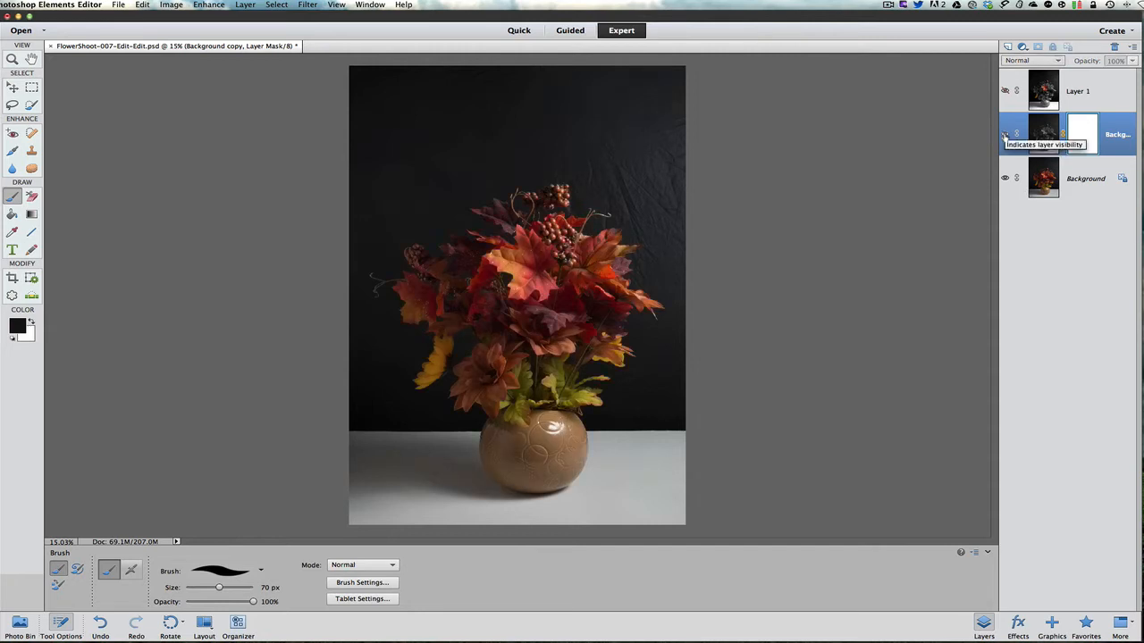
left_click(1005, 136)
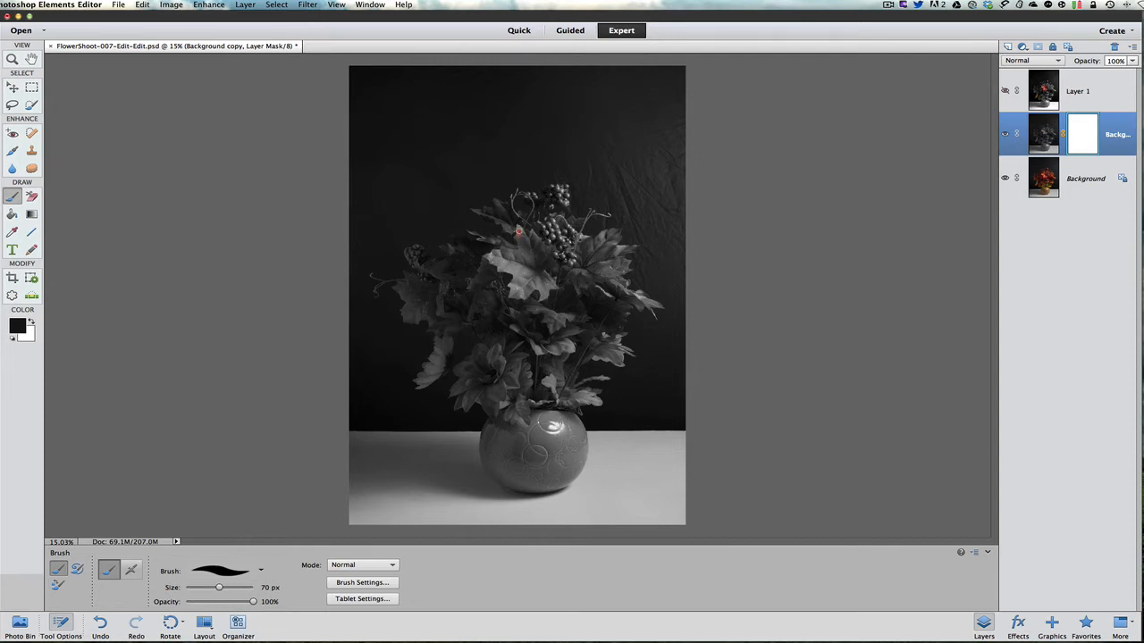
mouse_move(518, 231)
left_mouse_down()
mouse_move(551, 249)
mouse_move(554, 289)
mouse_move(513, 297)
mouse_move(514, 277)
mouse_move(489, 259)
mouse_move(518, 238)
mouse_move(527, 247)
mouse_move(532, 233)
mouse_move(549, 266)
mouse_move(532, 273)
left_mouse_up()
key("bracketright")
key("bracketright")
key("bracketright")
key("bracketright")
key("bracketright")
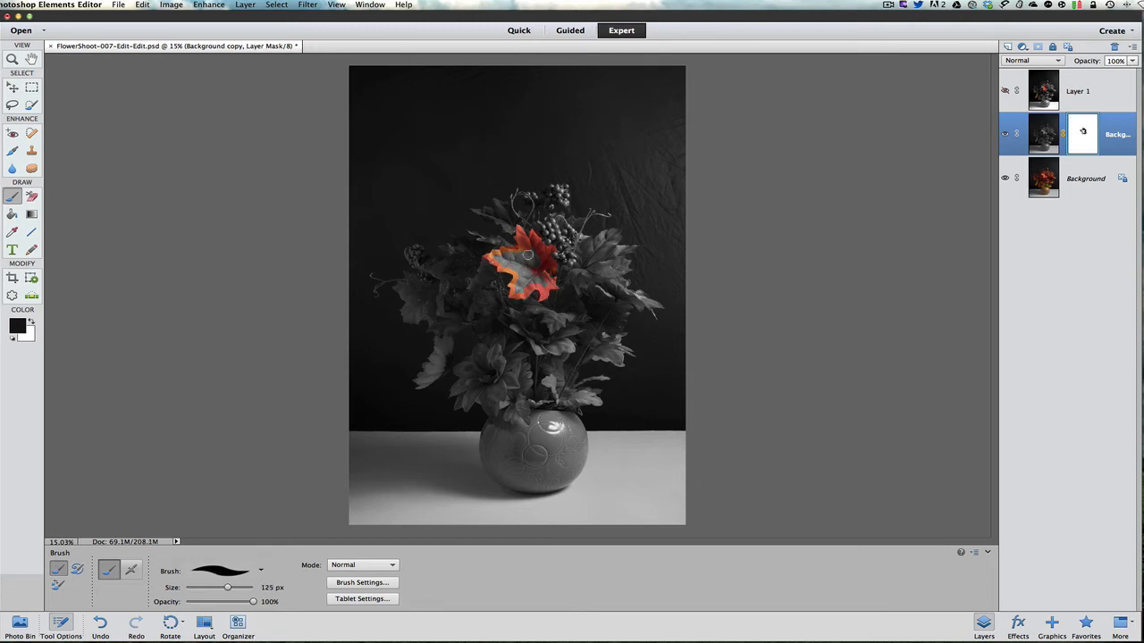
mouse_move(526, 259)
left_mouse_down()
mouse_move(500, 259)
mouse_move(520, 269)
mouse_move(518, 287)
mouse_move(538, 279)
mouse_move(528, 277)
left_mouse_up()
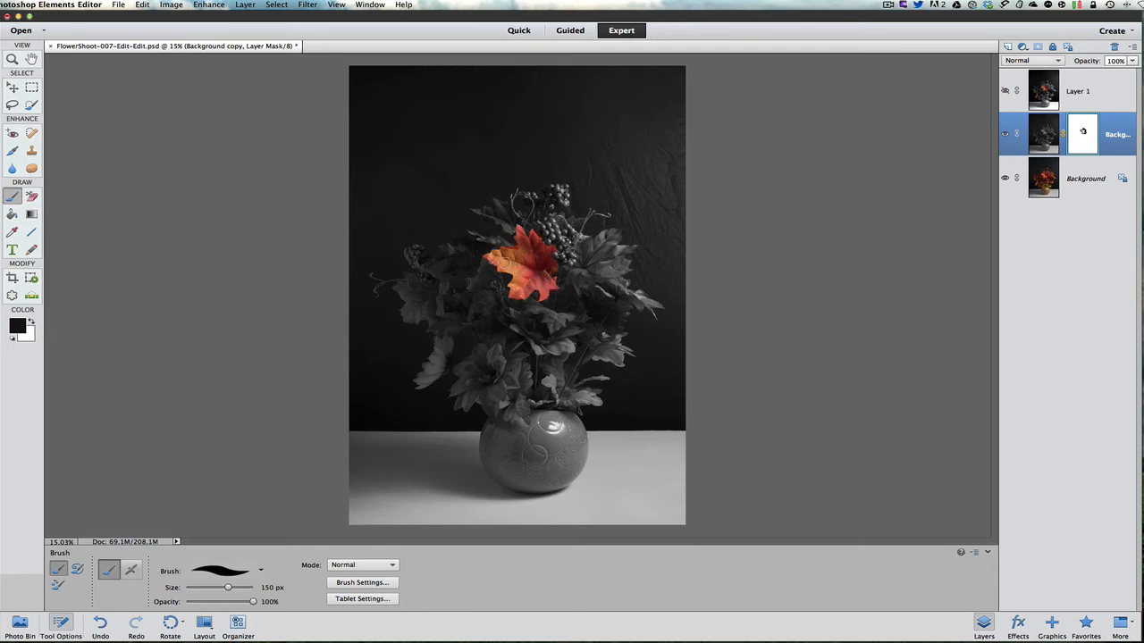
- Restore color to the berry clusters and the hanging yellow leaf by painting black on the mask with a smaller brush
key("bracketleft")
key("bracketleft")
key("bracketleft")
key("bracketleft")
key("bracketleft")
mouse_move(552, 192)
left_mouse_down()
mouse_move(568, 196)
mouse_move(560, 205)
mouse_move(566, 189)
mouse_move(552, 187)
mouse_move(547, 239)
left_mouse_up()
key("bracketright")
left_click_drag(565, 232, 563, 233)
left_click_drag(558, 255, 567, 261)
mouse_move(437, 254)
left_mouse_down()
mouse_move(411, 257)
mouse_move(425, 299)
left_mouse_up()
key("bracketleft")
mouse_move(445, 340)
left_mouse_down()
mouse_move(416, 390)
mouse_move(427, 361)
mouse_move(427, 383)
mouse_move(437, 365)
mouse_move(418, 384)
mouse_move(432, 358)
left_mouse_up()
- Paint black on the mask over the vase's engraved design with a 60 px brush, and cover those strokes again with white
key("bracketleft")
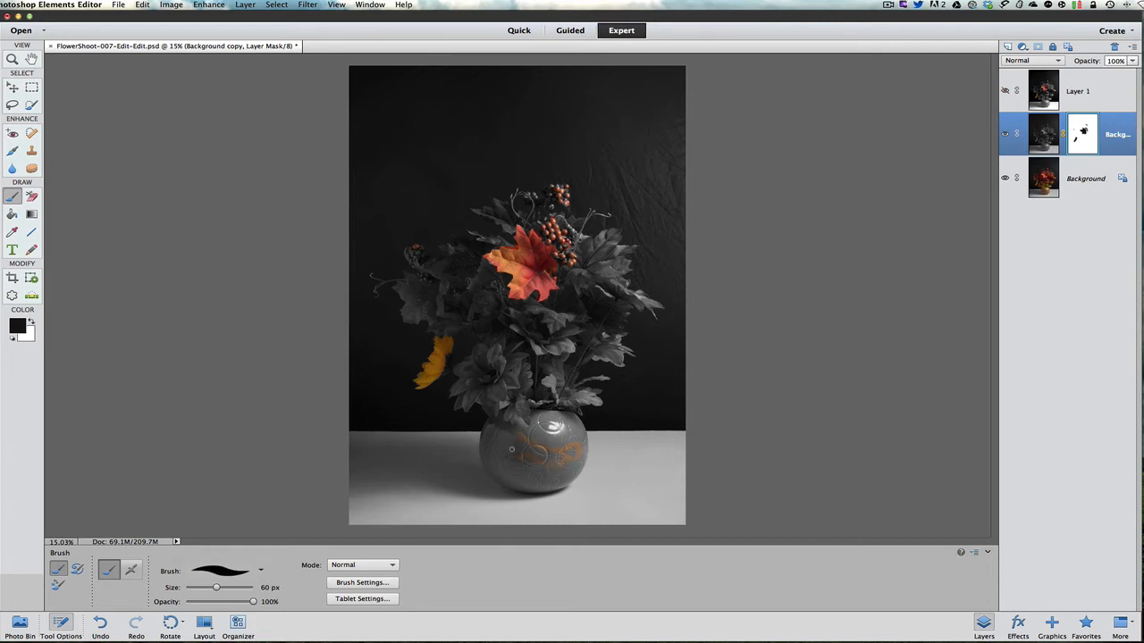
left_click_drag(511, 449, 516, 447)
key("x")
key("x")
key("x")
key("x")
key("x")
key("x")
key("x")
left_click_drag(519, 444, 506, 444)
mouse_move(550, 451)
left_mouse_down()
mouse_move(544, 464)
mouse_move(570, 453)
left_mouse_up()
- Draw a horizontal text box across the dark backdrop above the bouquet, using the Blackoak Std font at 72 pt
left_click(13, 251)
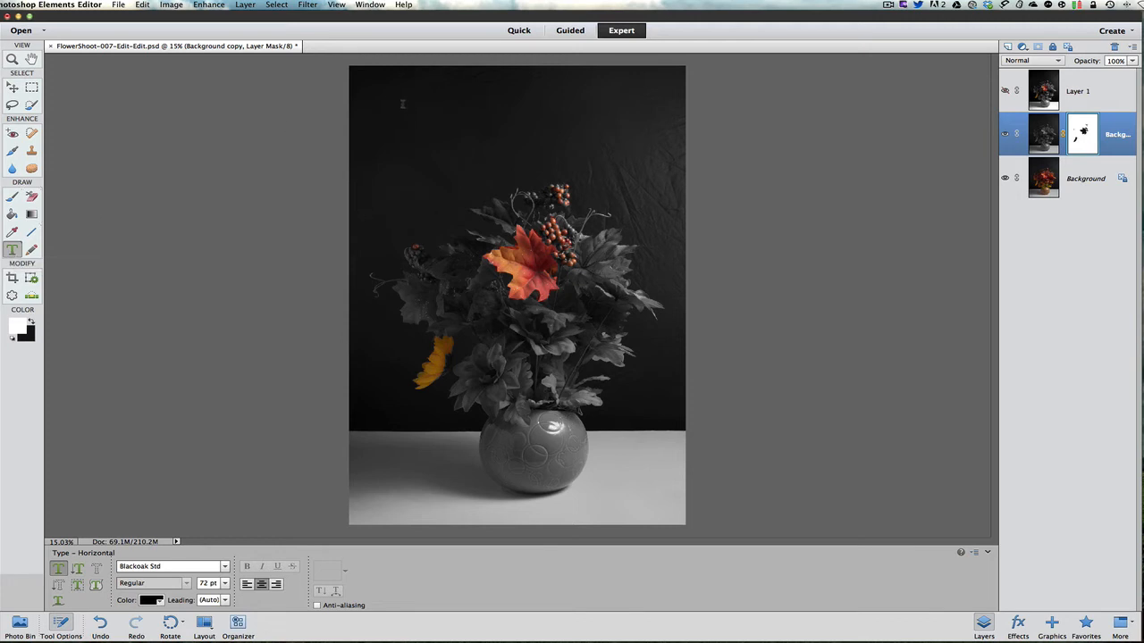
left_click_drag(400, 103, 661, 155)
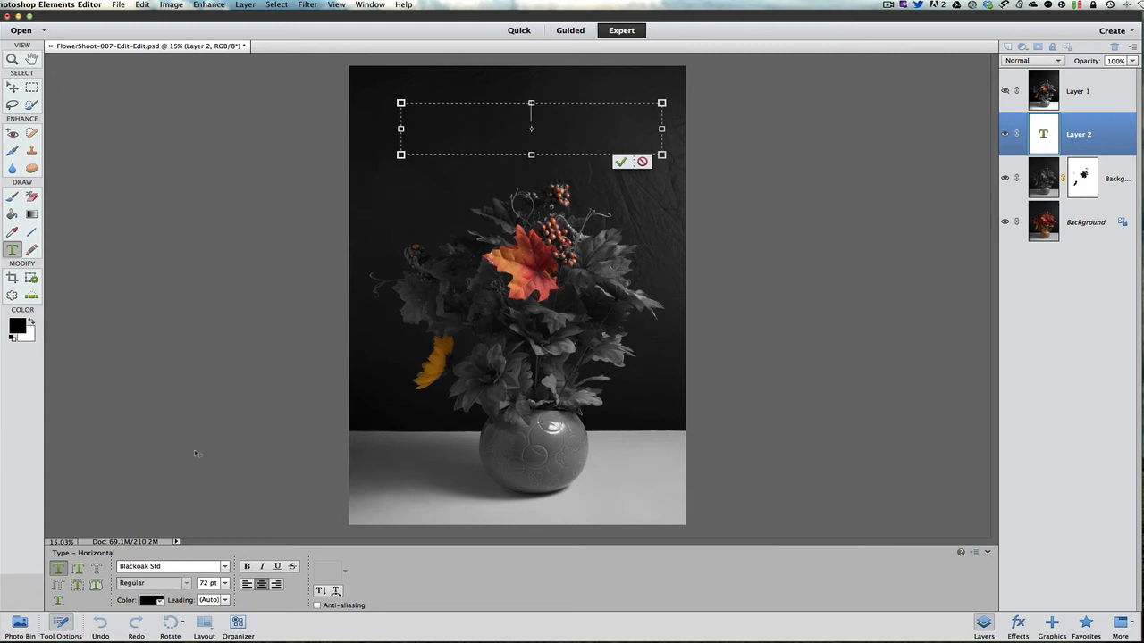
left_click(225, 567)
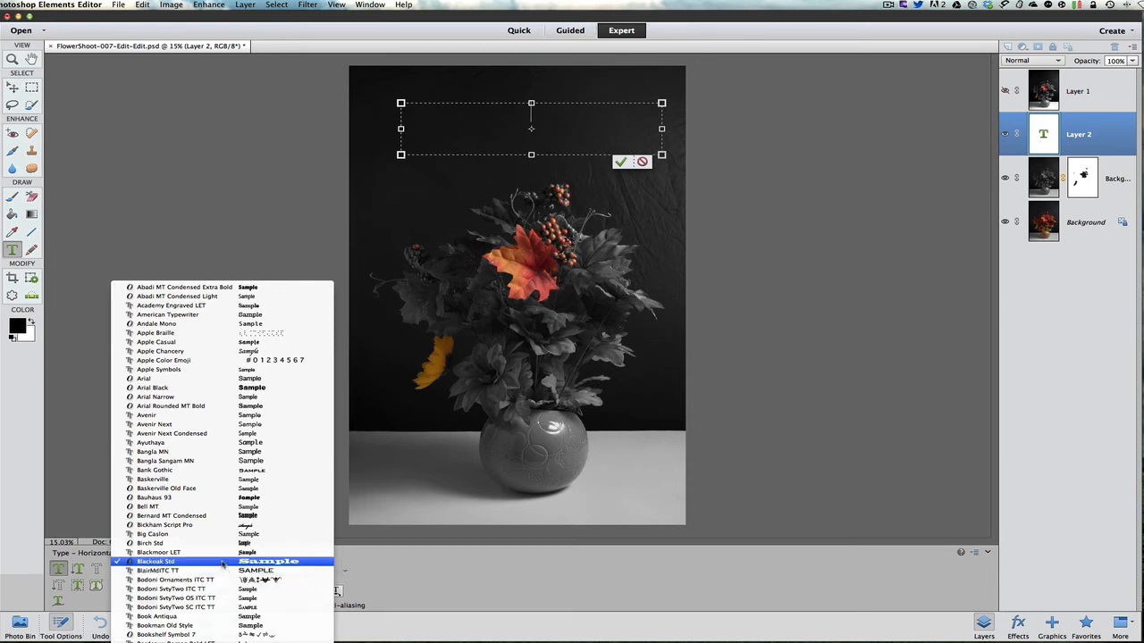
left_click(223, 563)
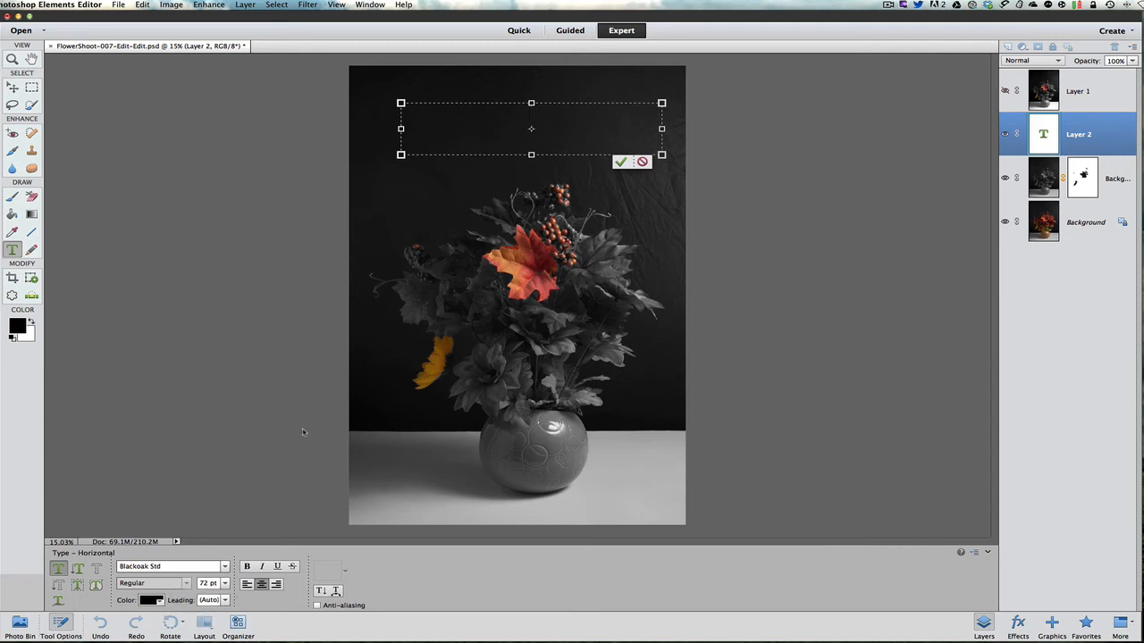
- Clear the first letters entered in the text box and set the text color to white
type("Ha")
key("BackSpace")
key("BackSpace")
left_click(158, 600)
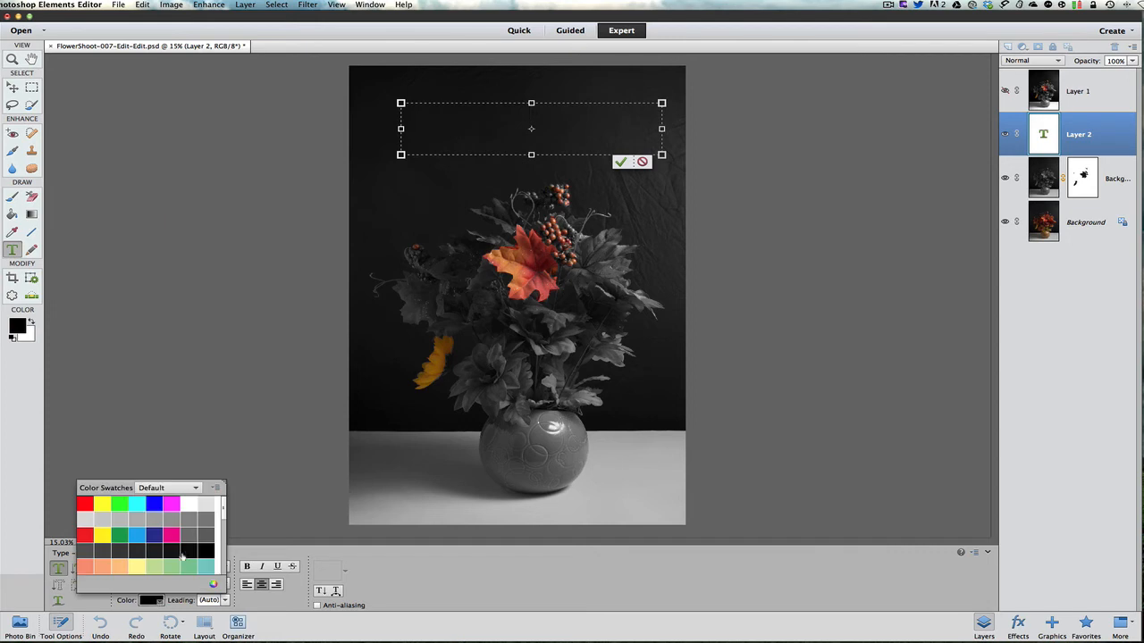
left_click(188, 505)
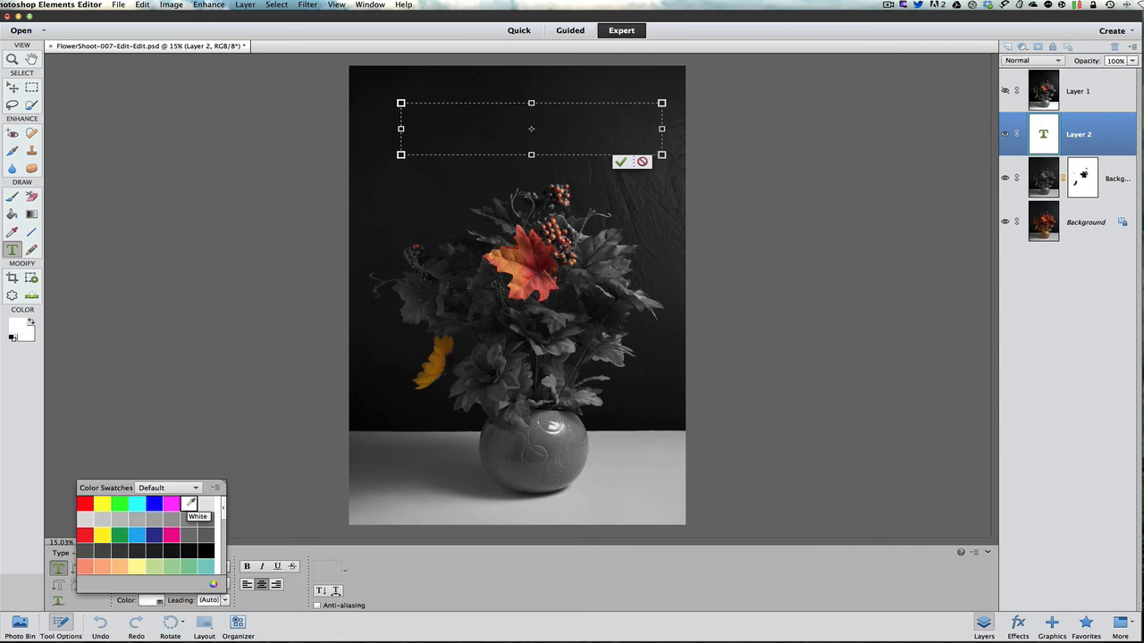
left_click(152, 603)
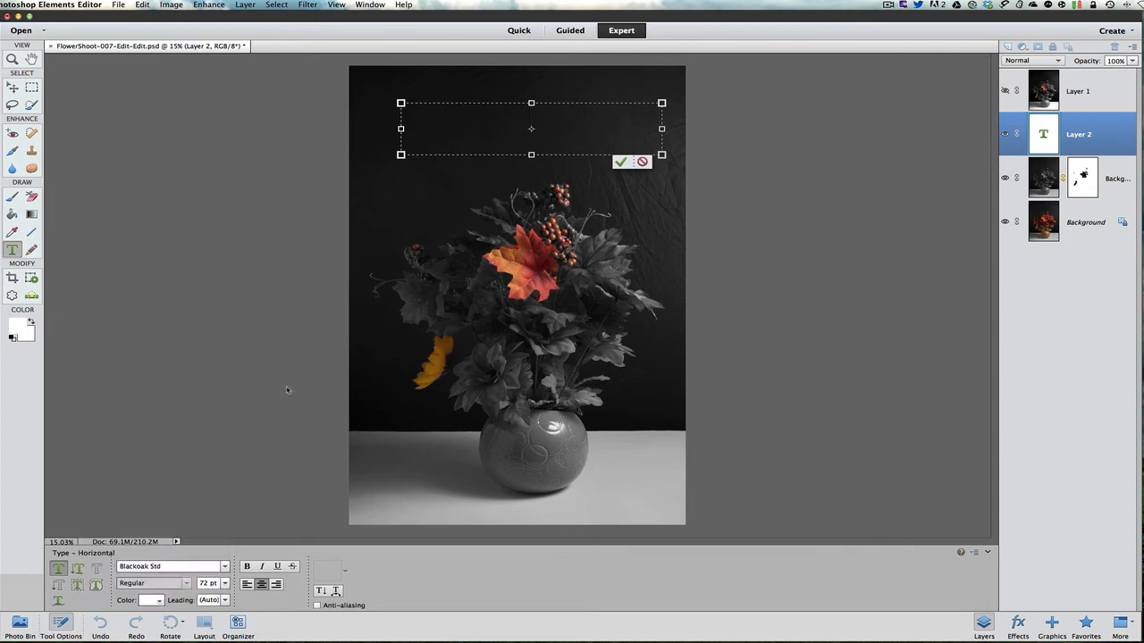
- Enter HAPPY HOLIDAY on two lines in the text box above the bouquet and commit the text
type("HAPP")
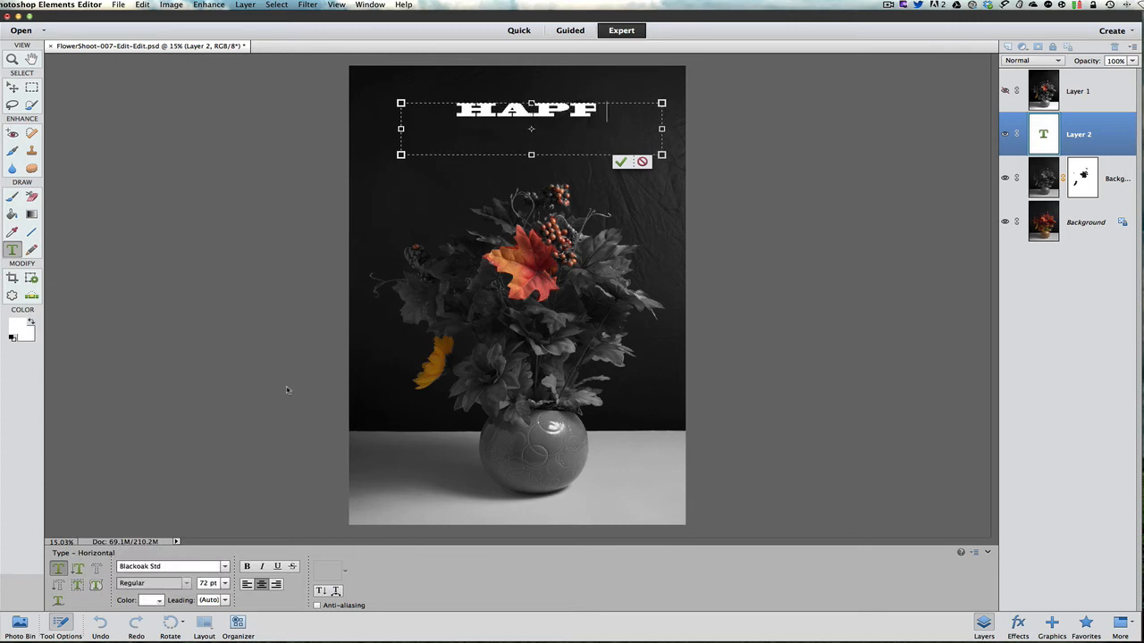
type("Y")
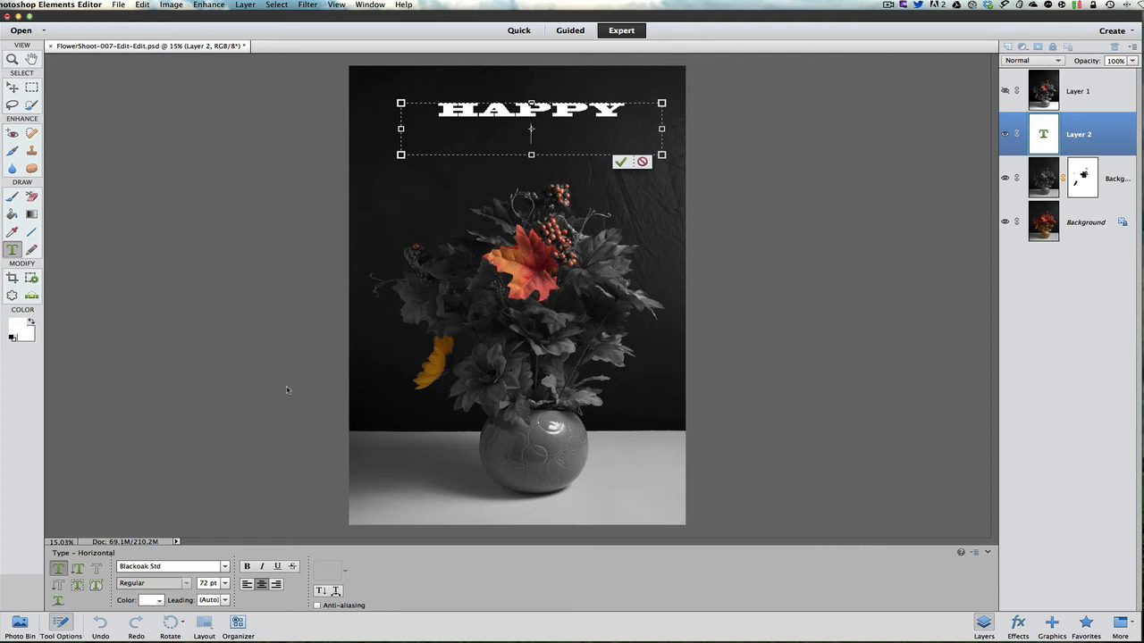
type("HOLIDAY")
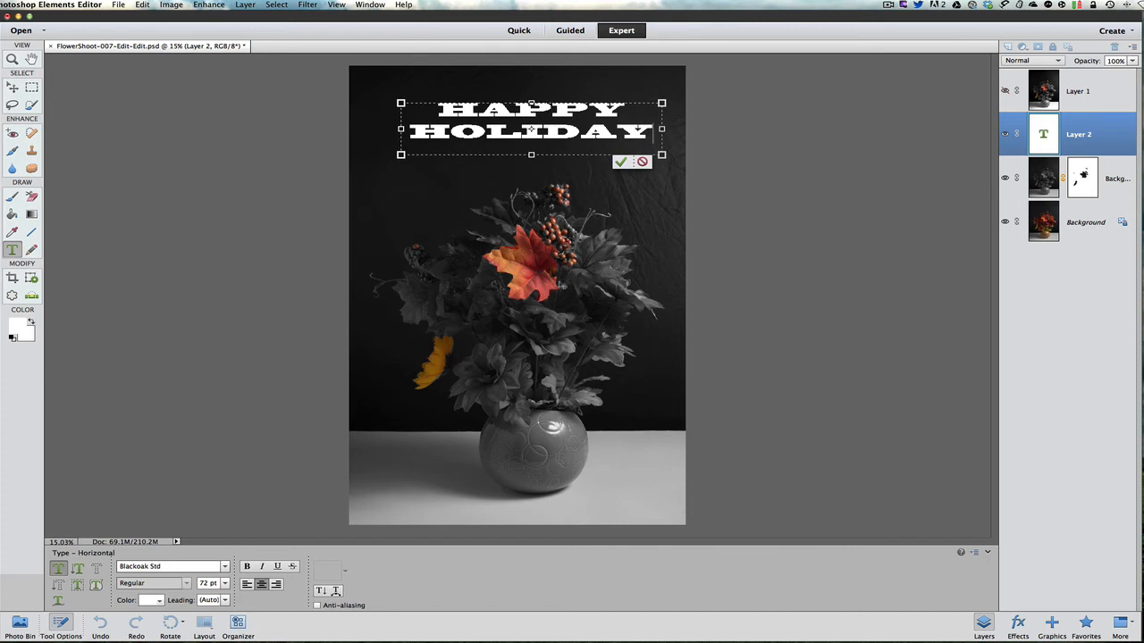
left_click(621, 162)
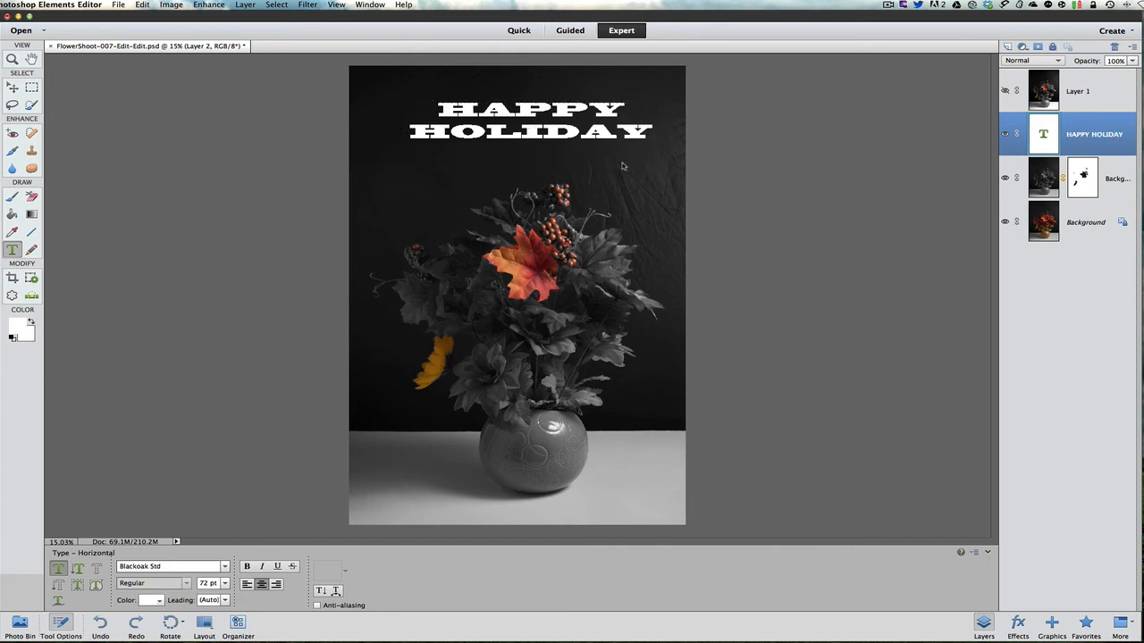
- Stretch the HAPPY HOLIDAY text vertically to about 140% height, nudge its position slightly, and apply the transform
key("v")
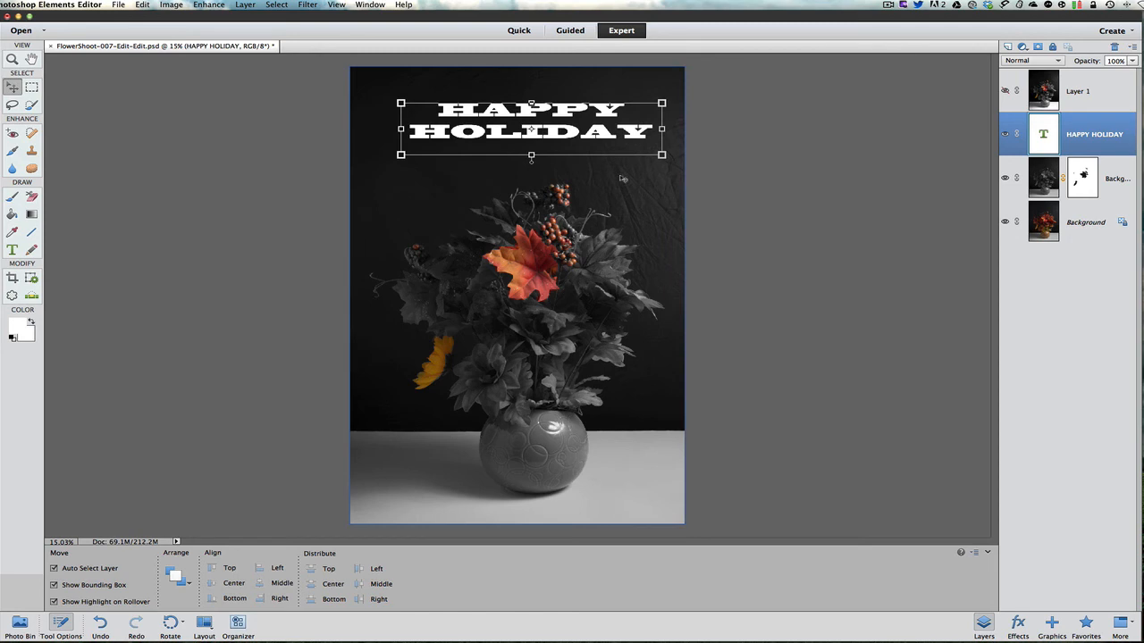
left_click_drag(531, 156, 530, 176)
left_click_drag(534, 134, 531, 134)
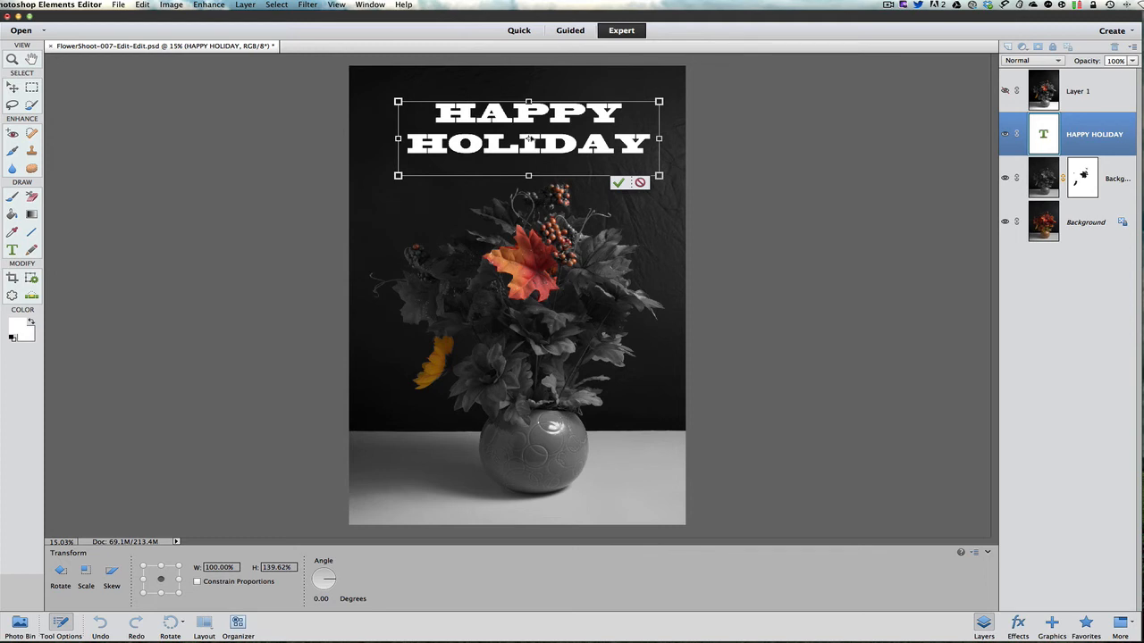
left_click(618, 183)
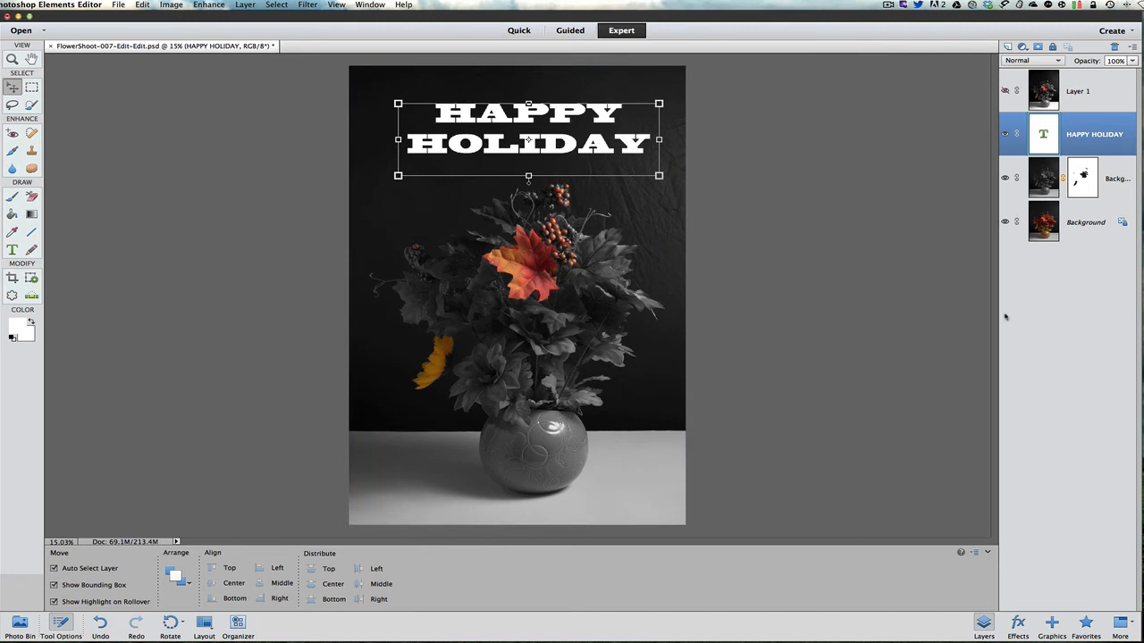
- Apply the Scalloped Edge style from the Bevels category to the HAPPY HOLIDAY text
left_click(1017, 623)
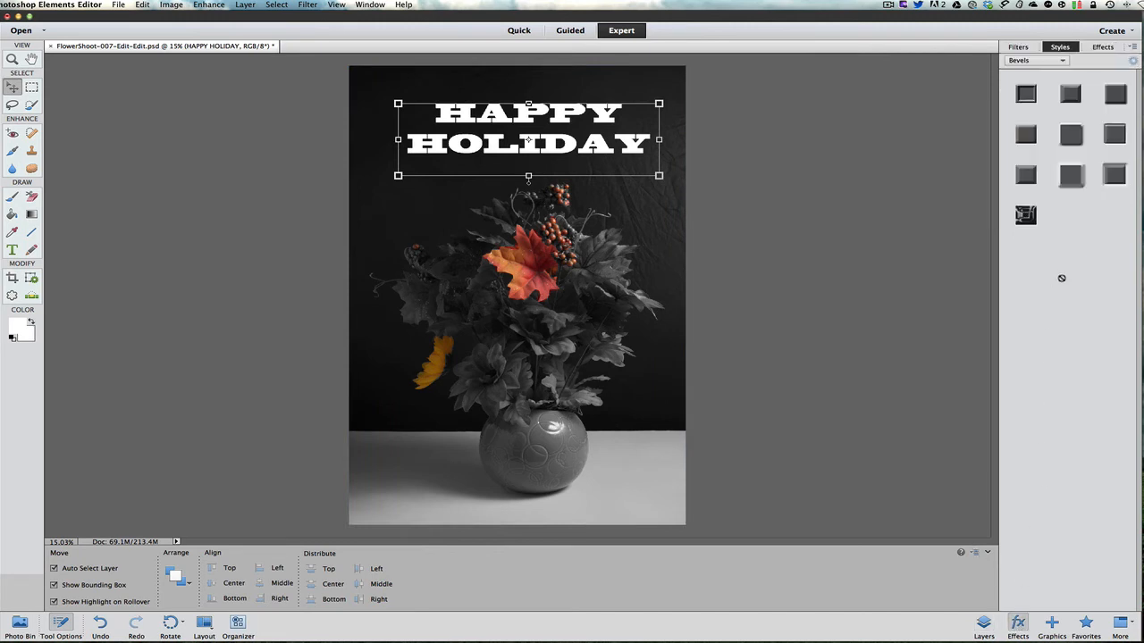
left_click(1064, 62)
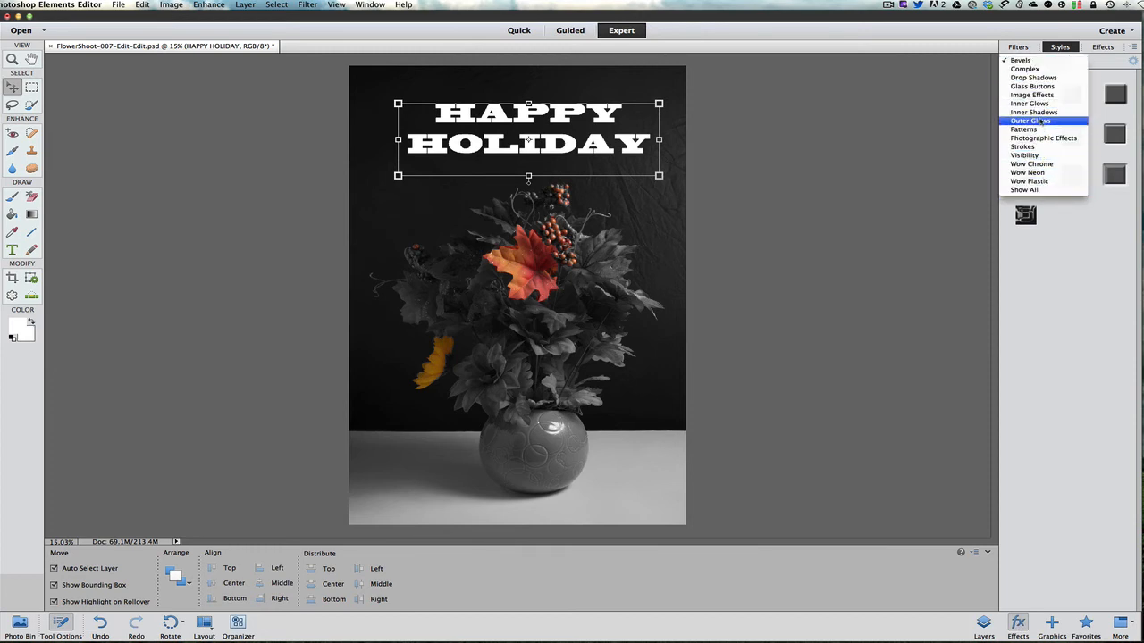
left_click(1023, 60)
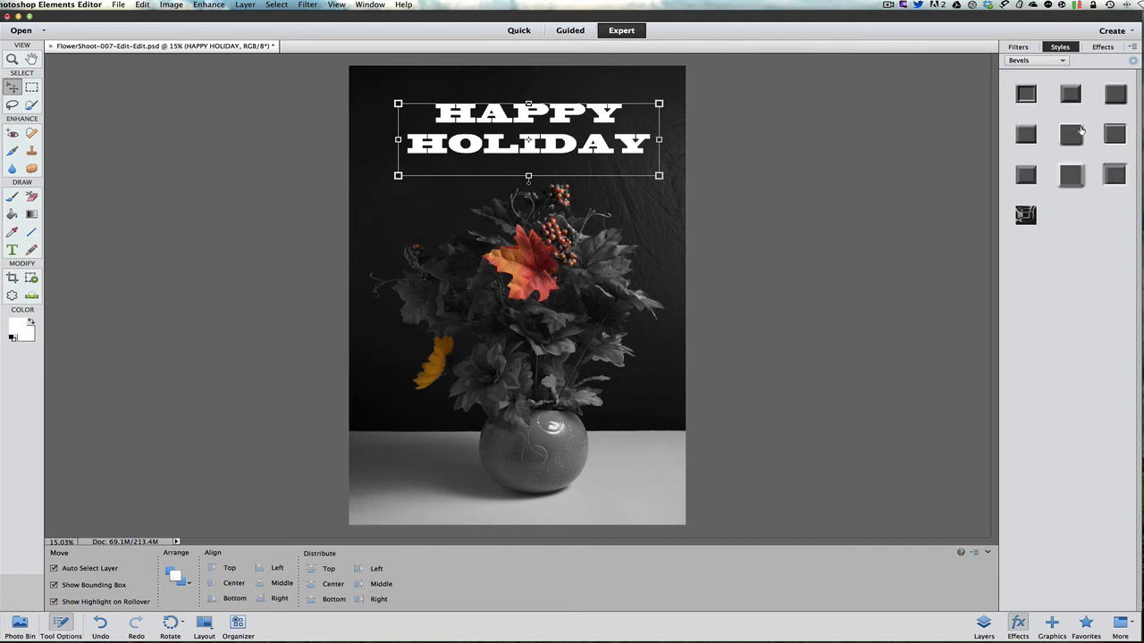
left_click(1071, 98)
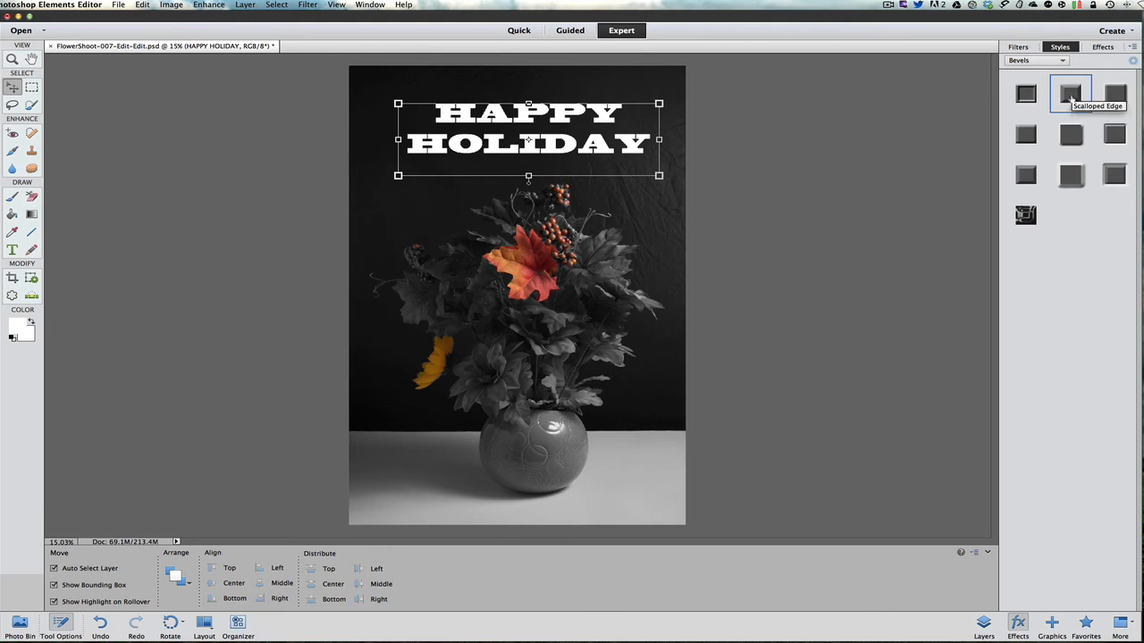
left_click(1071, 98)
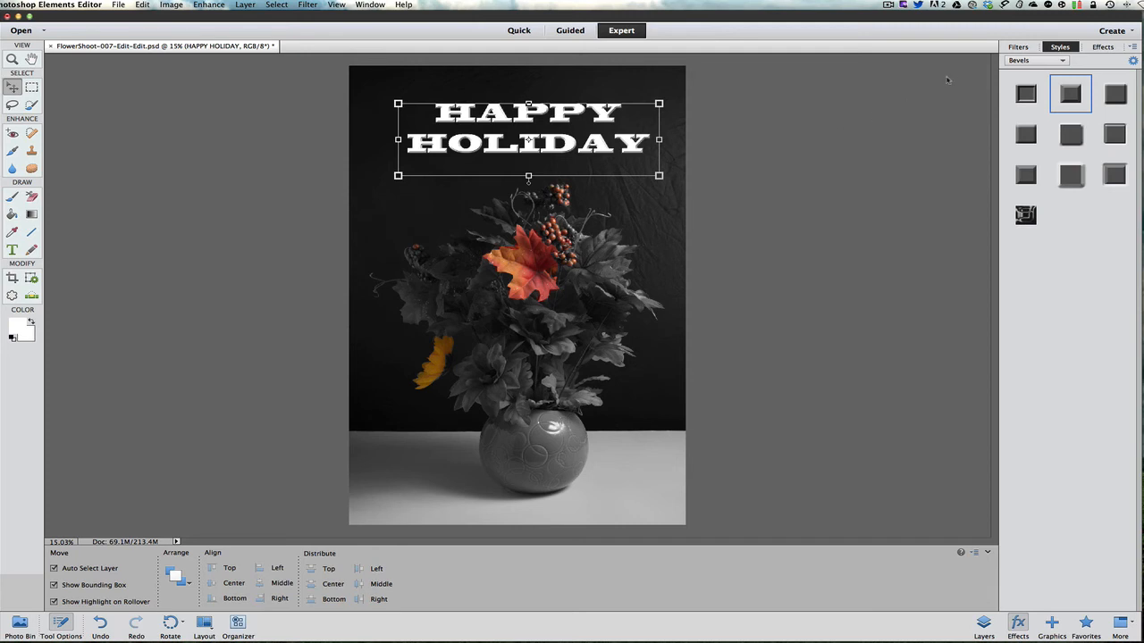
- Open the style settings of the HAPPY HOLIDAY layer and set the bevel size to 29 px
left_click(987, 624)
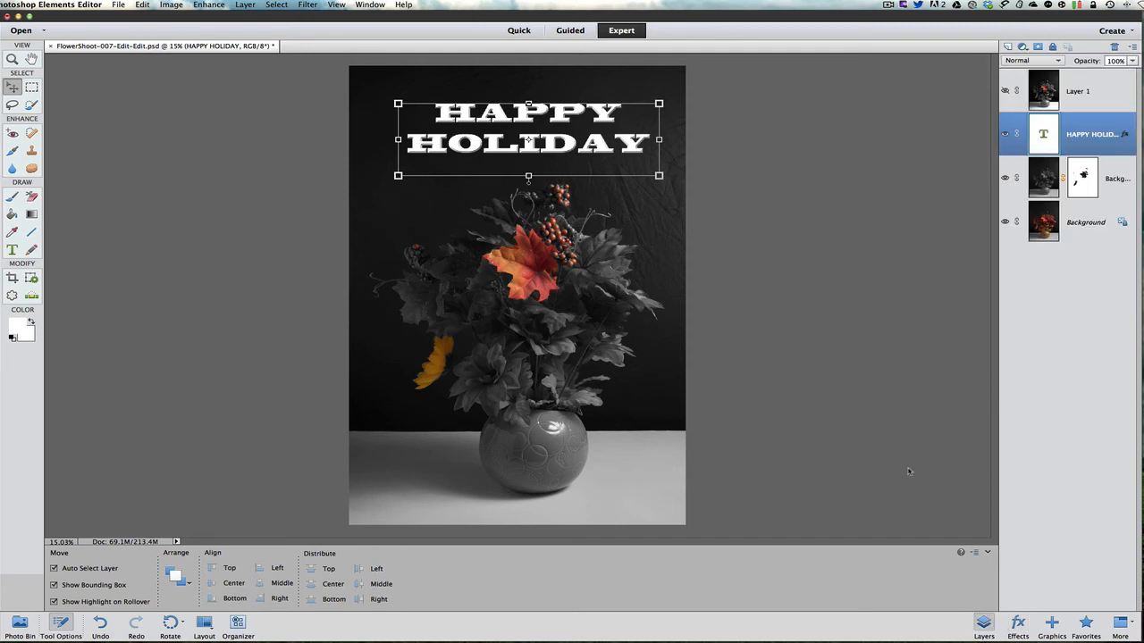
double_click(1125, 136)
left_click_drag(945, 165, 947, 125)
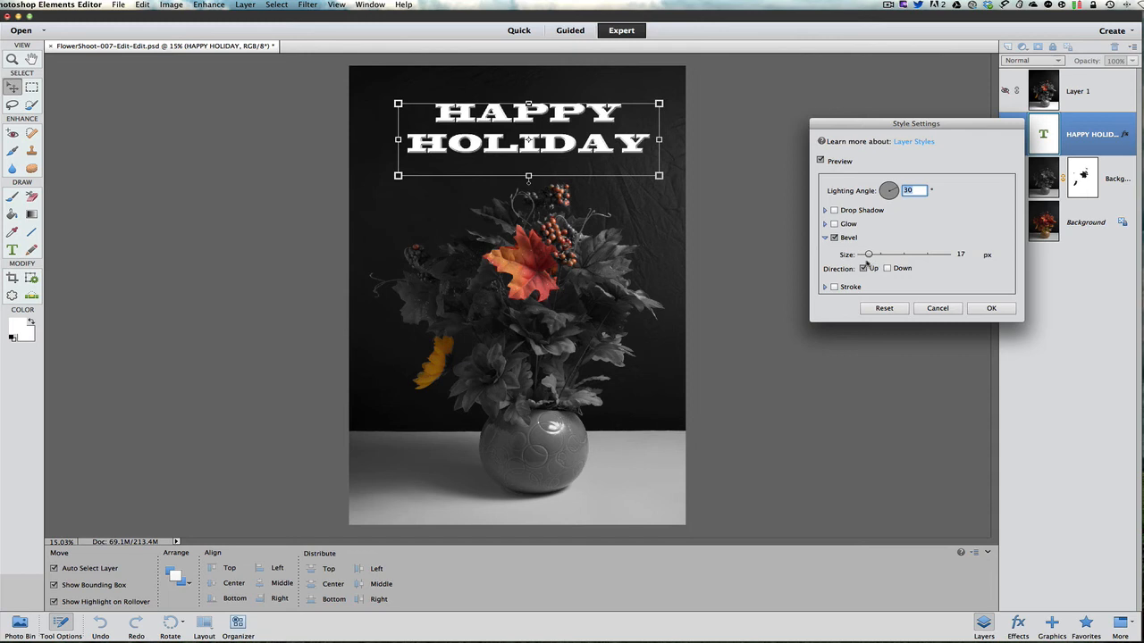
left_click_drag(868, 255, 869, 256)
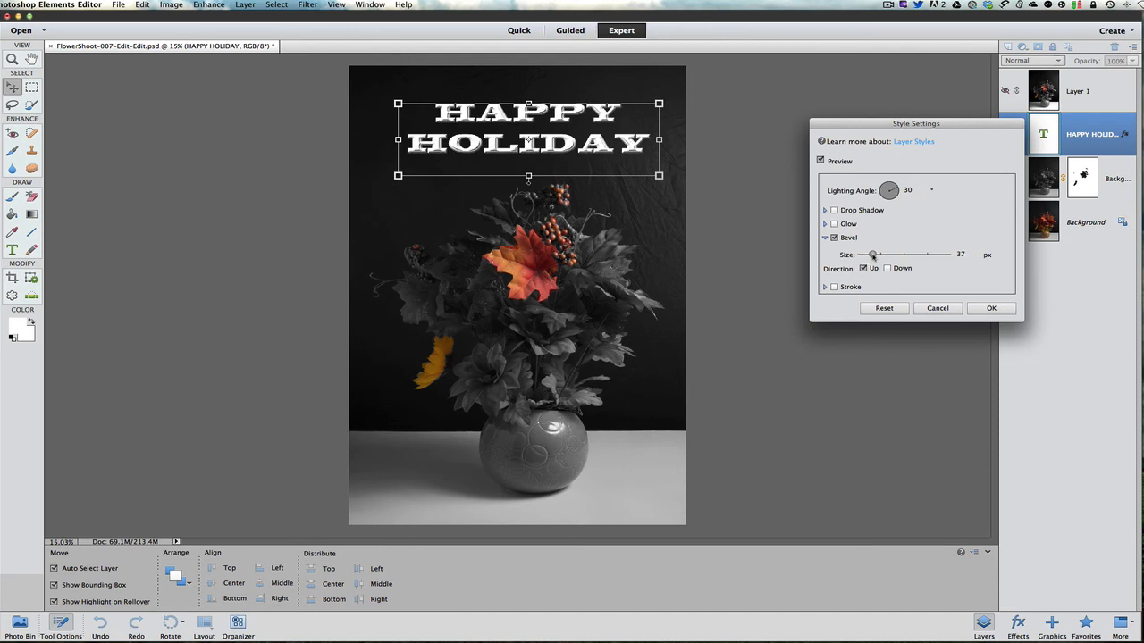
left_click_drag(871, 255, 871, 255)
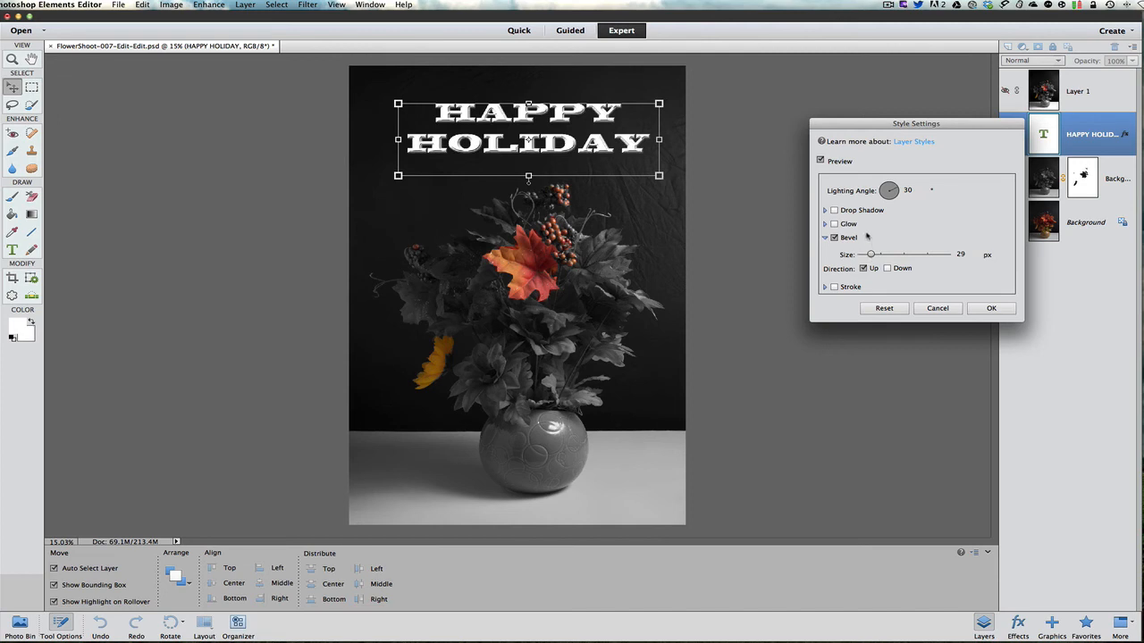
- Try a white drop shadow on the text with 8 px size and 0 px distance, and switch it off again
left_click(824, 212)
left_click(834, 211)
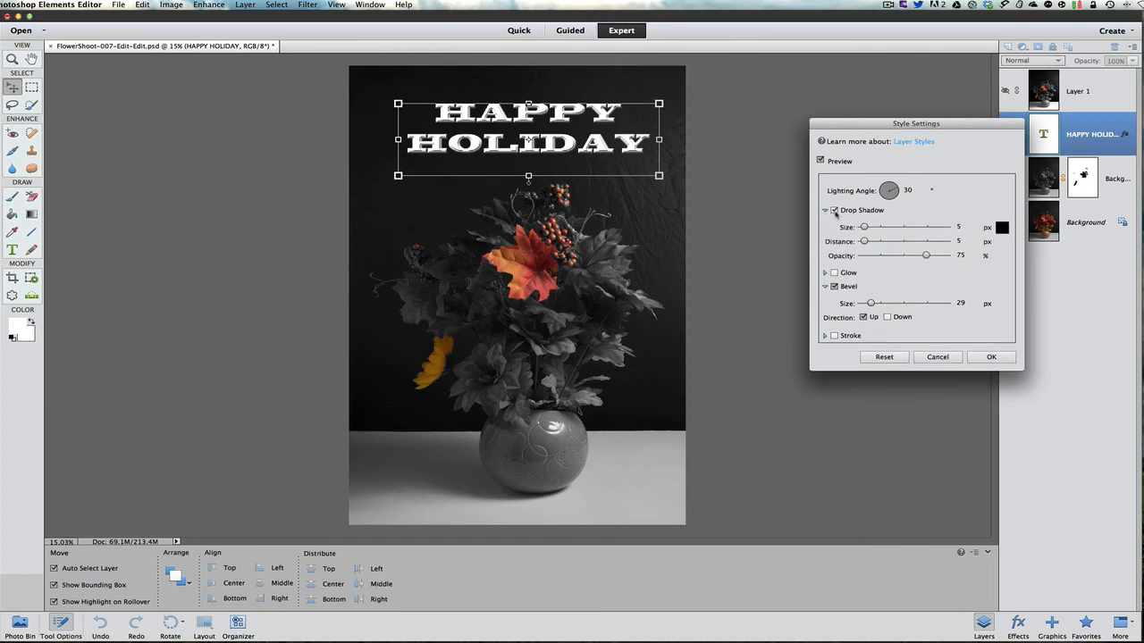
mouse_move(864, 229)
left_mouse_down()
mouse_move(878, 229)
mouse_move(861, 230)
left_mouse_up()
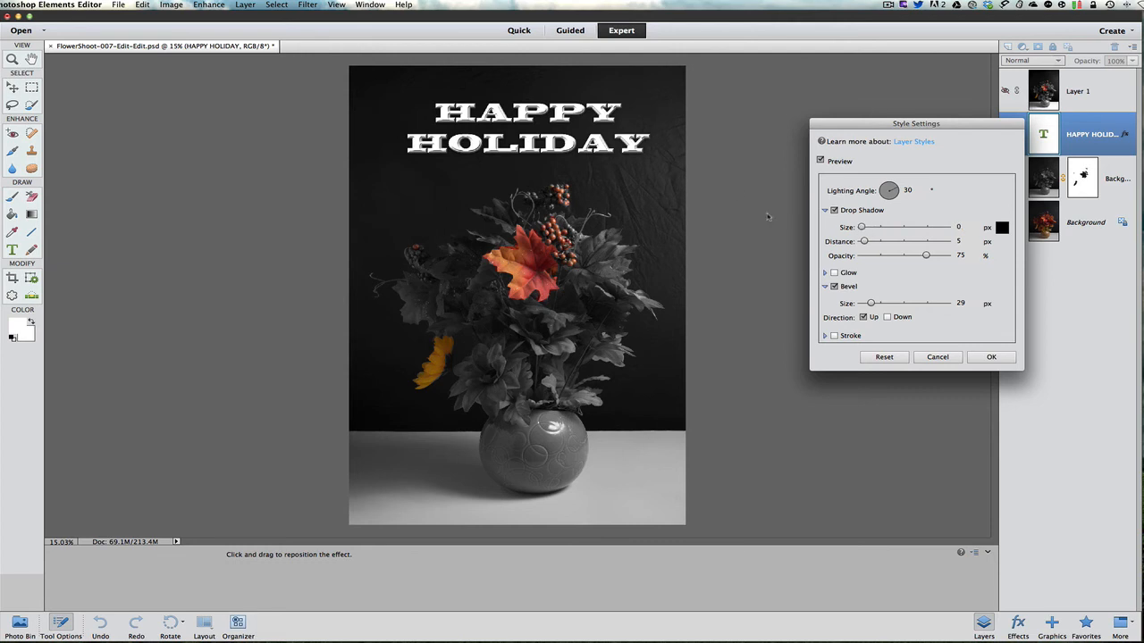
left_click(1002, 227)
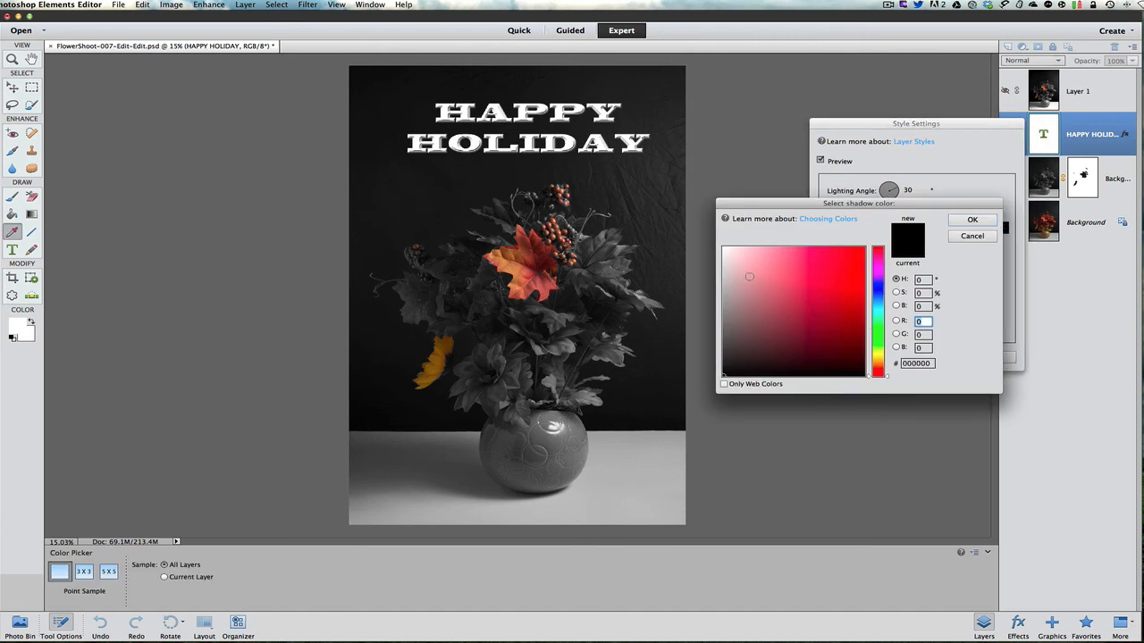
left_click(726, 251)
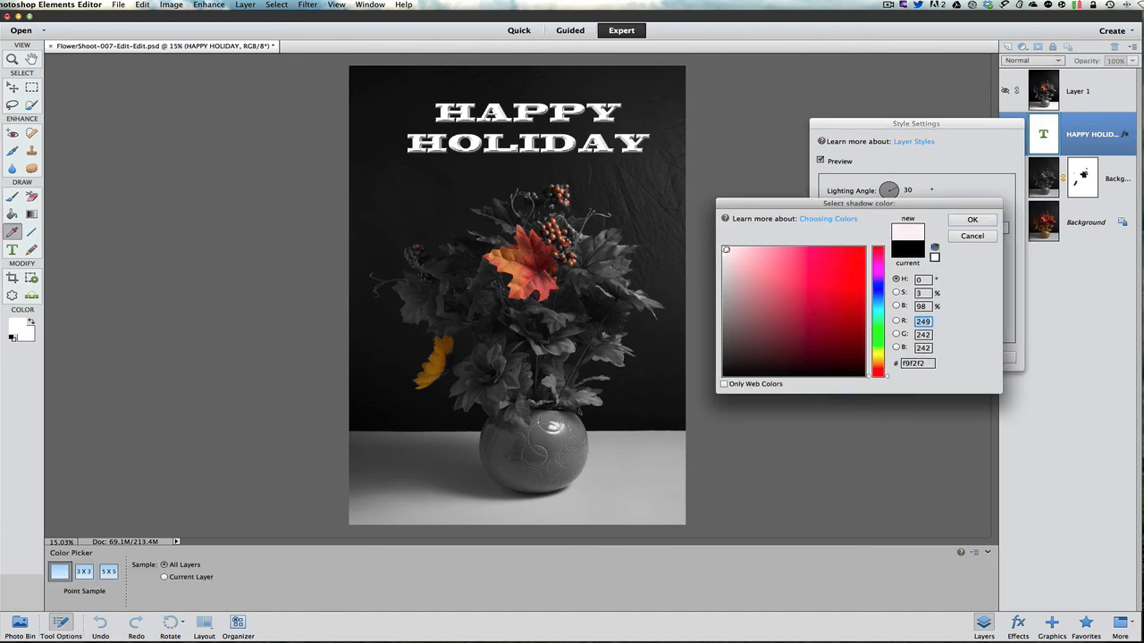
left_click(725, 248)
left_click(963, 221)
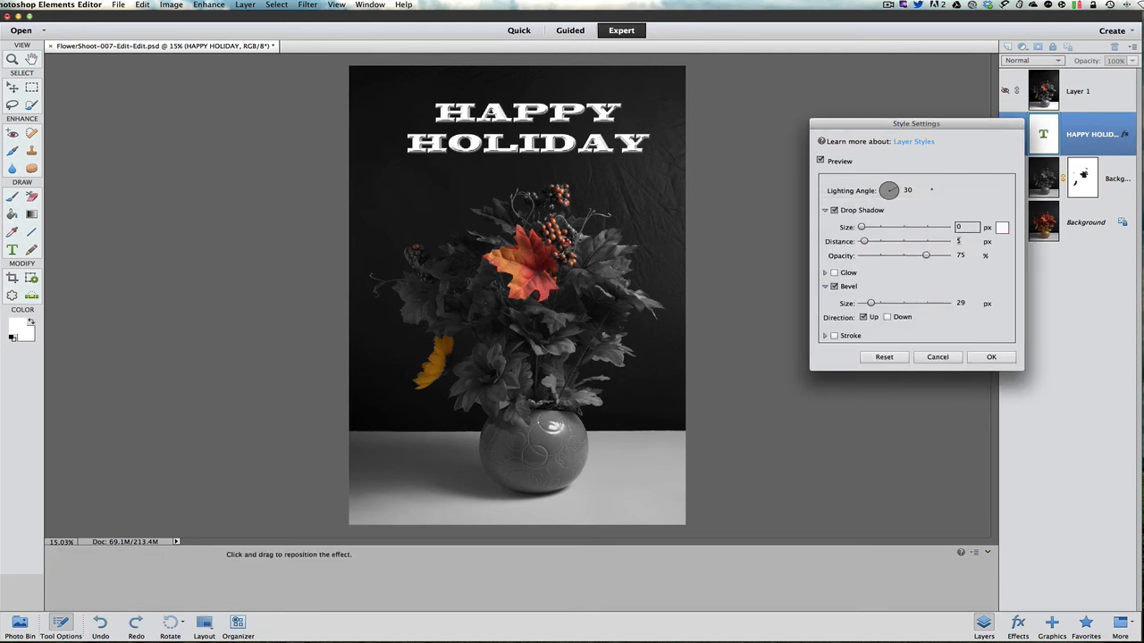
mouse_move(861, 228)
left_mouse_down()
mouse_move(883, 230)
mouse_move(865, 229)
mouse_move(884, 243)
mouse_move(861, 241)
left_mouse_up()
left_click(834, 211)
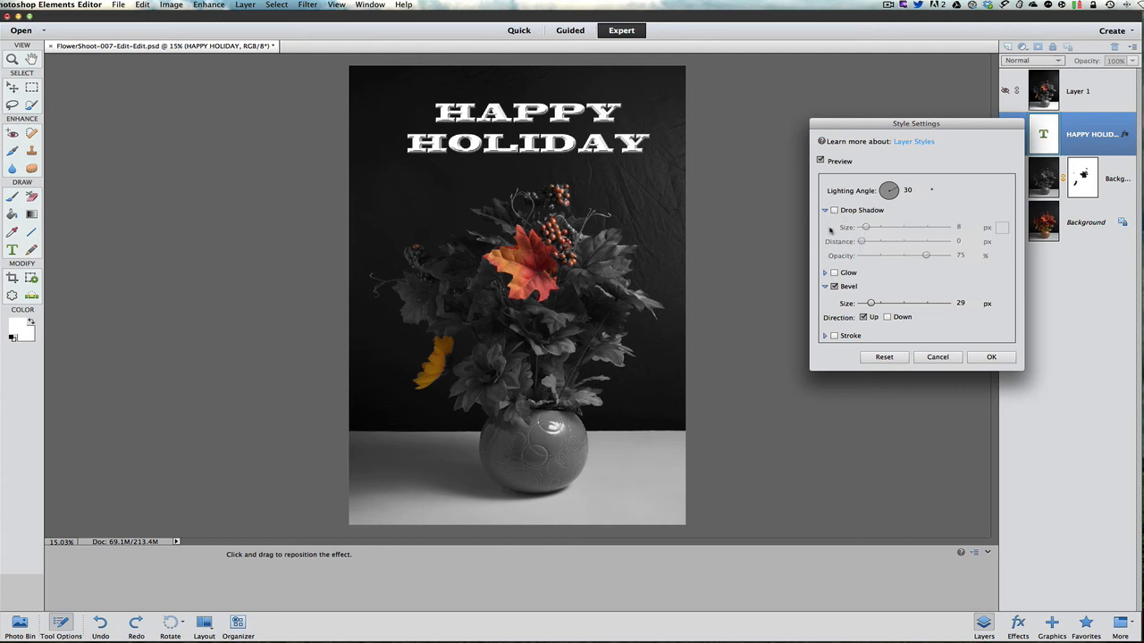
- Enable Glow for the text and try an inner glow of 43 px, switching the inner glow off again
left_click(825, 273)
left_click(835, 273)
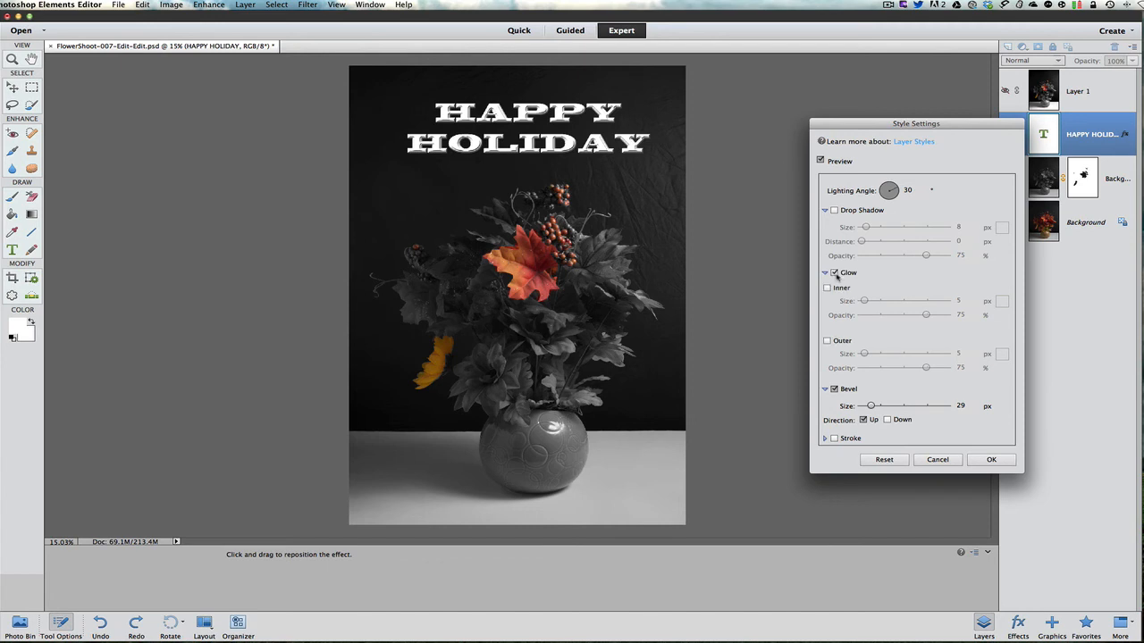
left_click(827, 289)
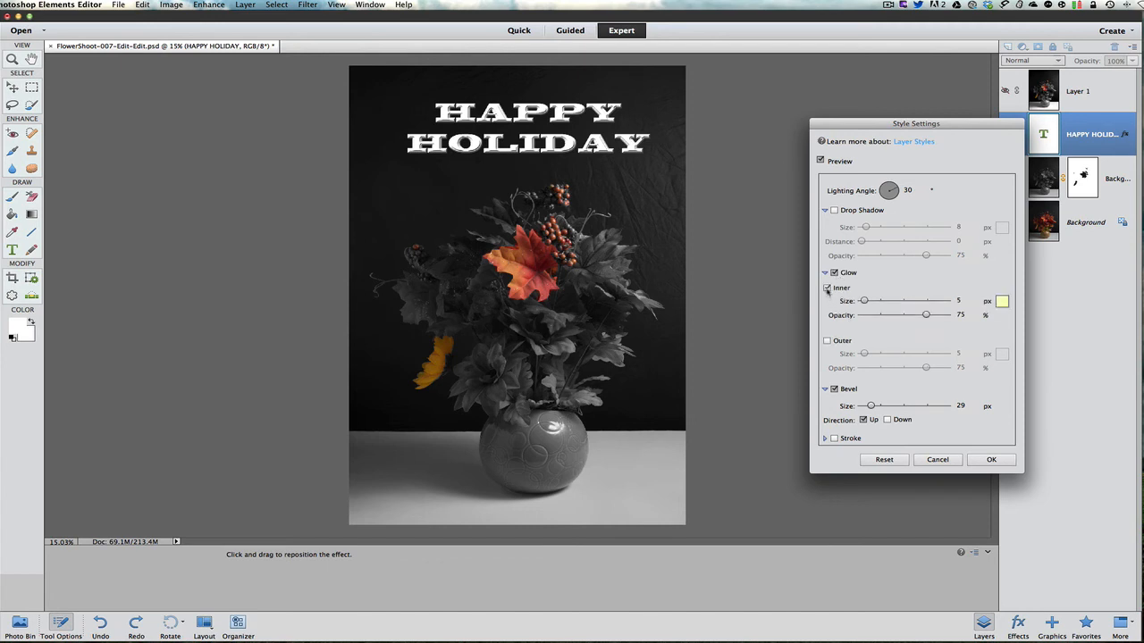
mouse_move(864, 301)
left_mouse_down()
mouse_move(901, 302)
mouse_move(874, 302)
left_mouse_up()
left_click(827, 288)
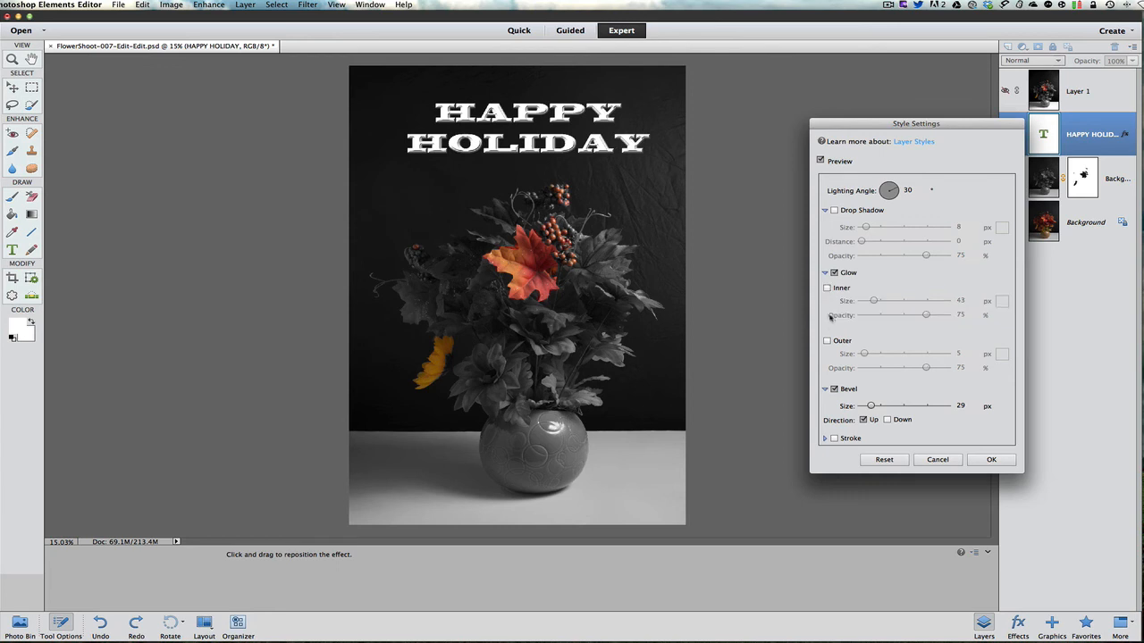
- Add a dark burgundy outer glow to the text with a size of 78 px and 70% opacity
left_click(827, 341)
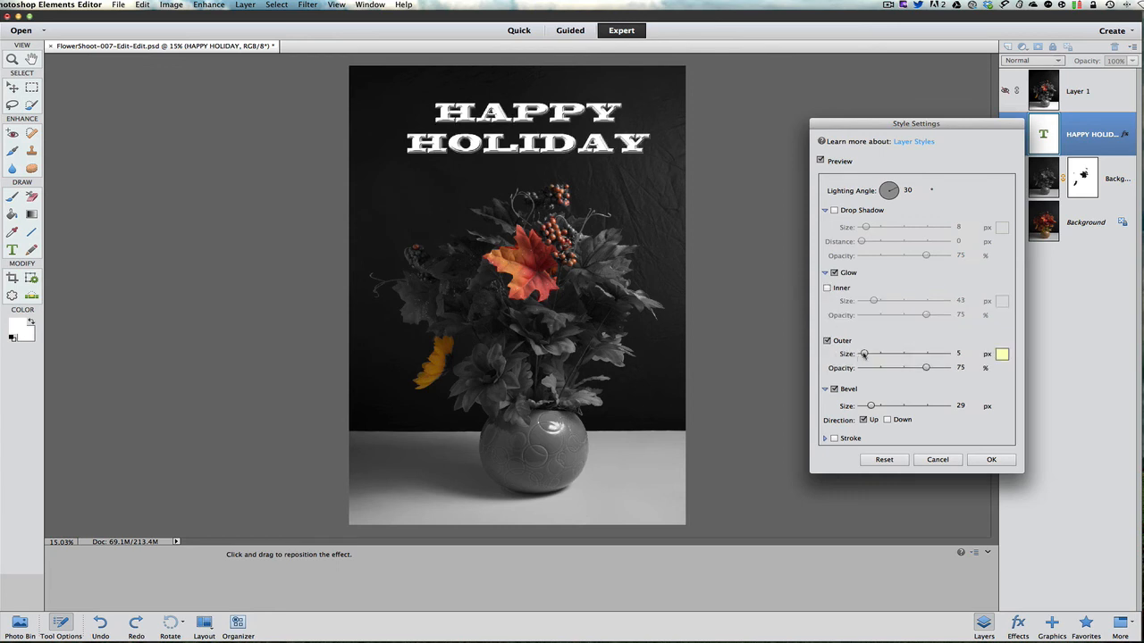
mouse_move(860, 356)
left_mouse_down()
mouse_move(913, 355)
mouse_move(875, 355)
left_mouse_up()
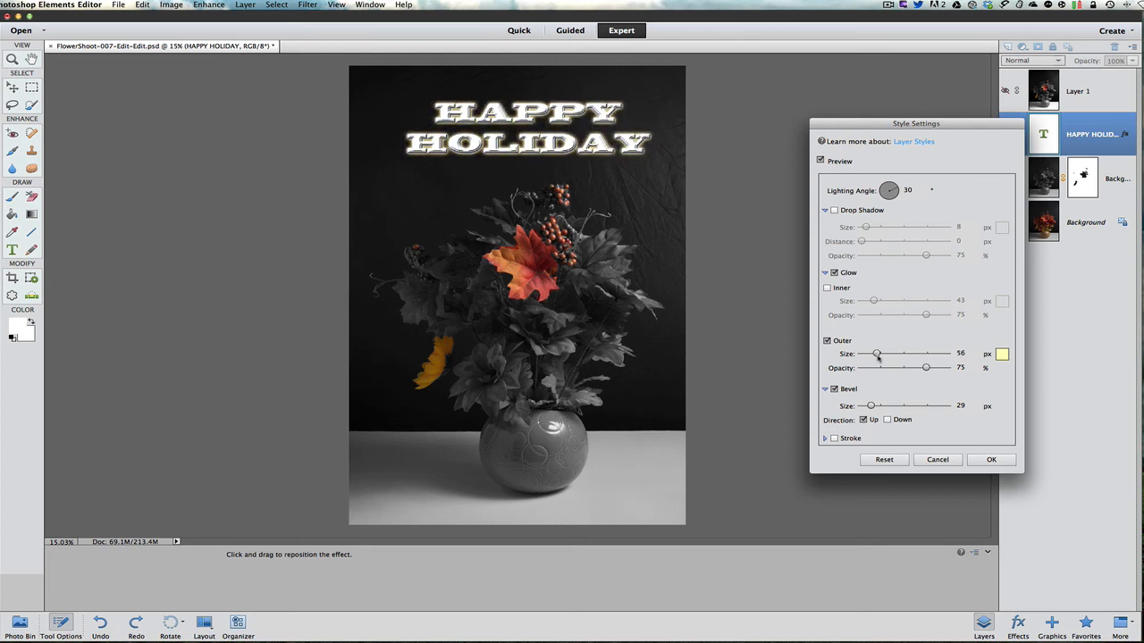
left_click(1001, 354)
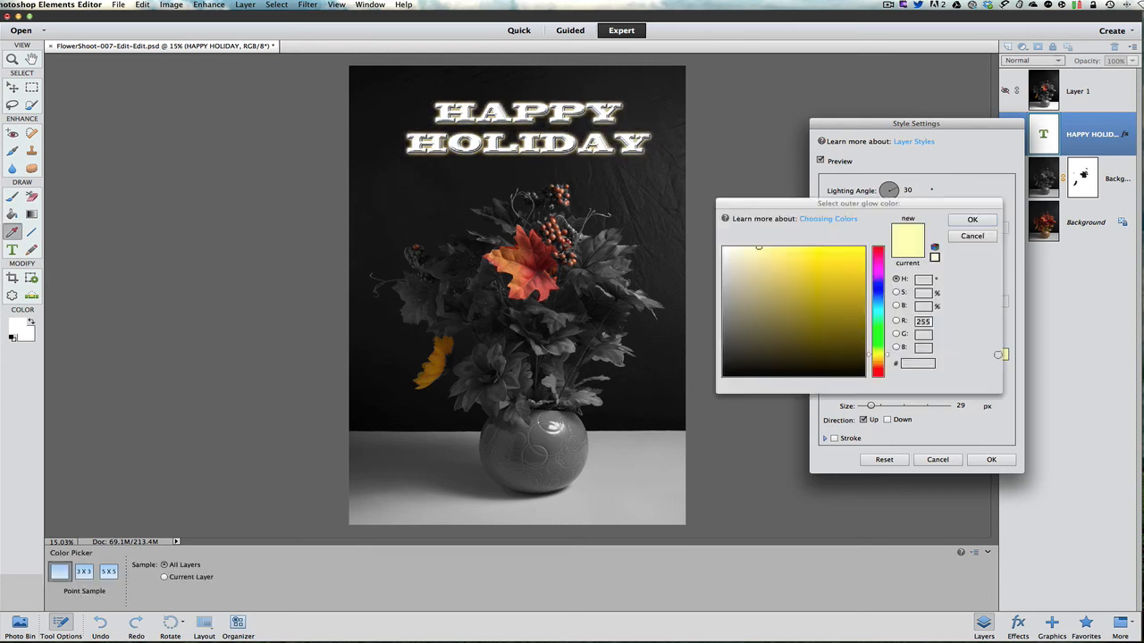
left_click(879, 258)
left_click(827, 344)
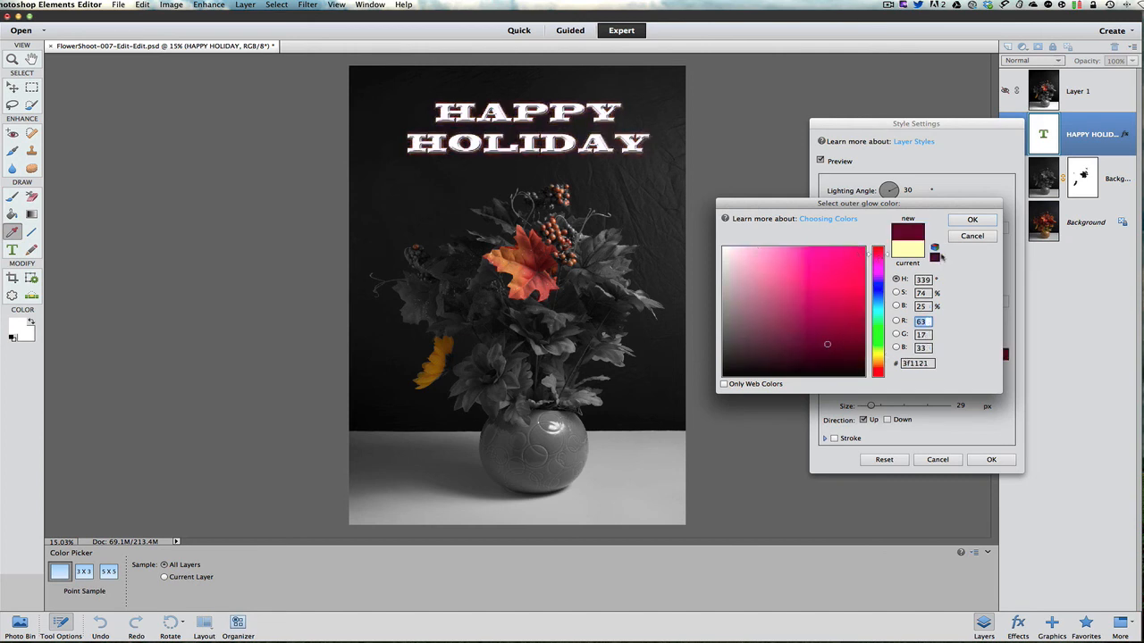
left_click(972, 222)
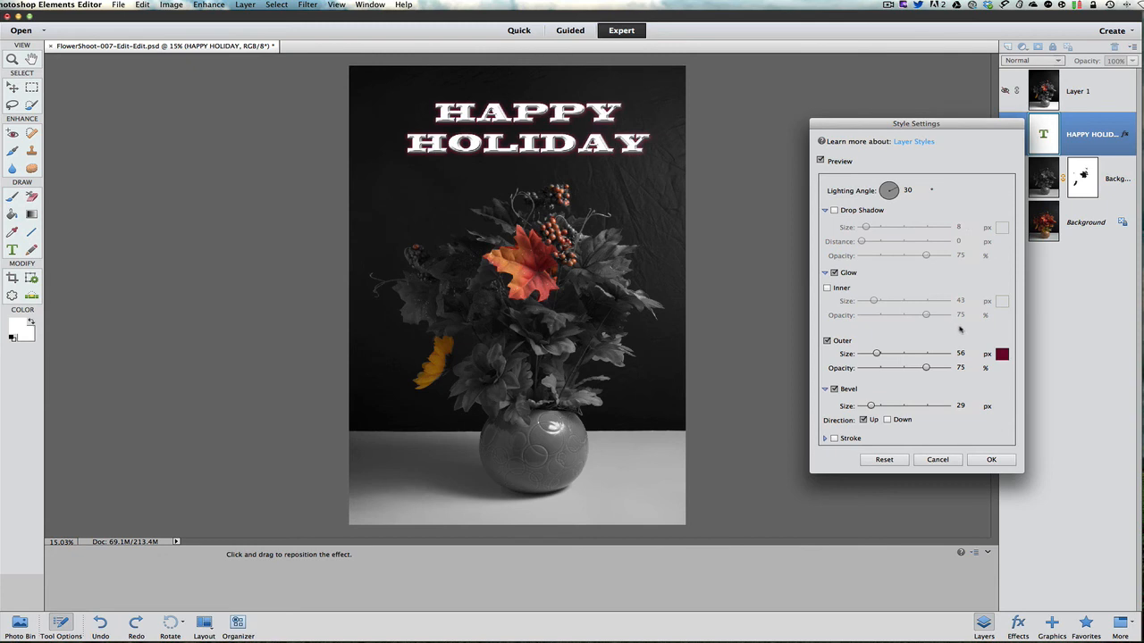
left_click_drag(882, 358, 924, 372)
- Add a bright red stroke with a size of 5 px to the HAPPY HOLIDAY text and apply the style settings
left_click(825, 439)
left_click(833, 438)
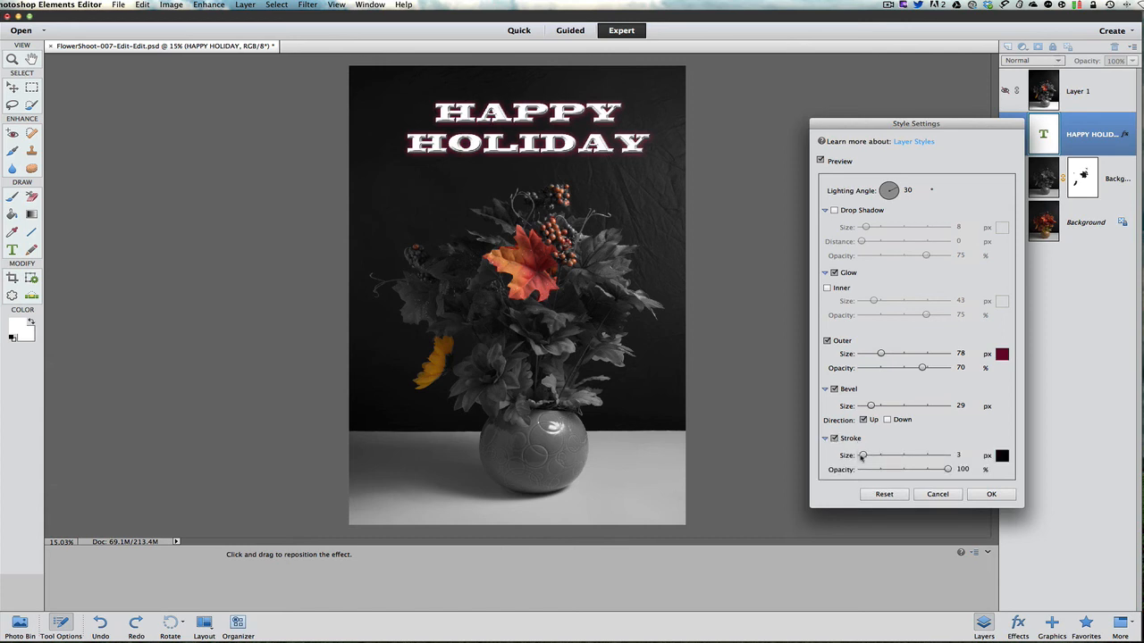
left_click_drag(861, 458, 866, 458)
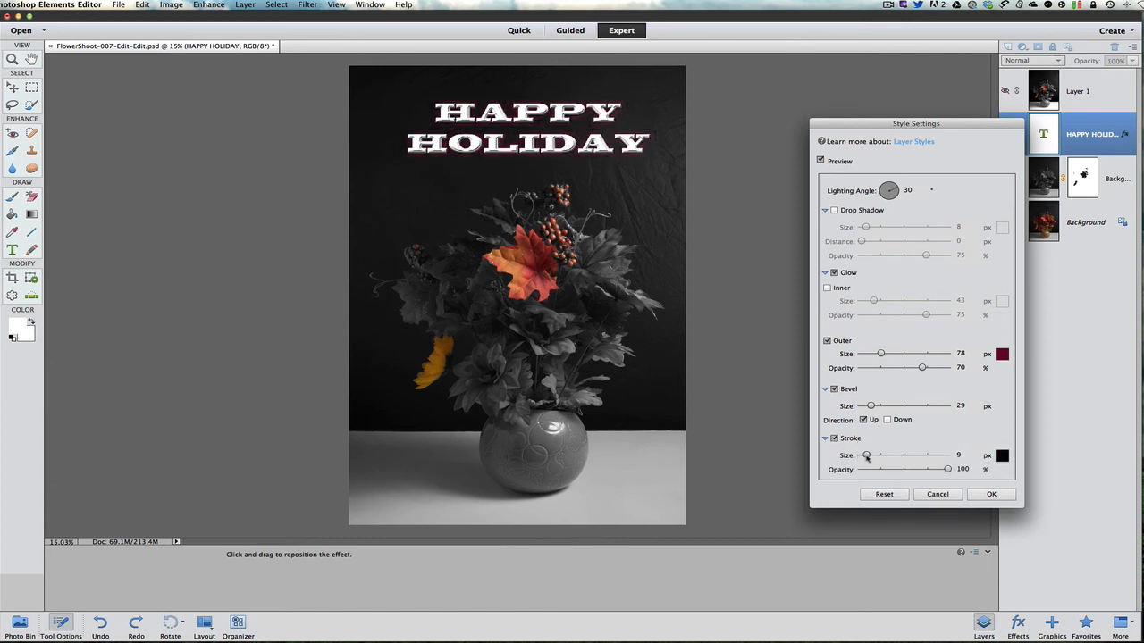
left_click(1002, 456)
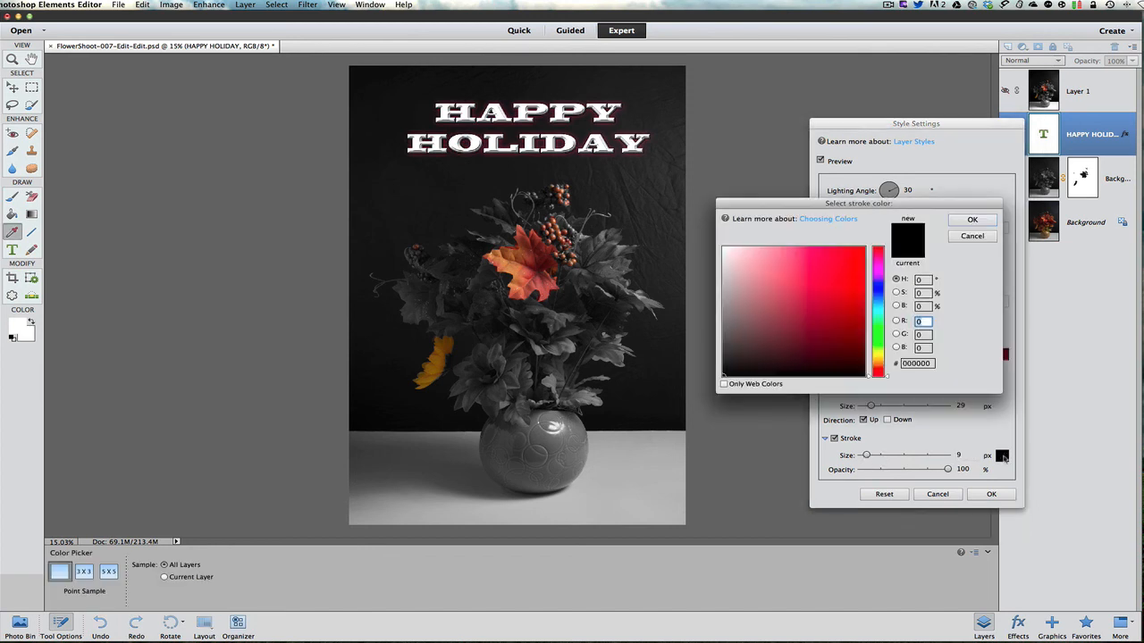
left_click(856, 270)
left_click(972, 219)
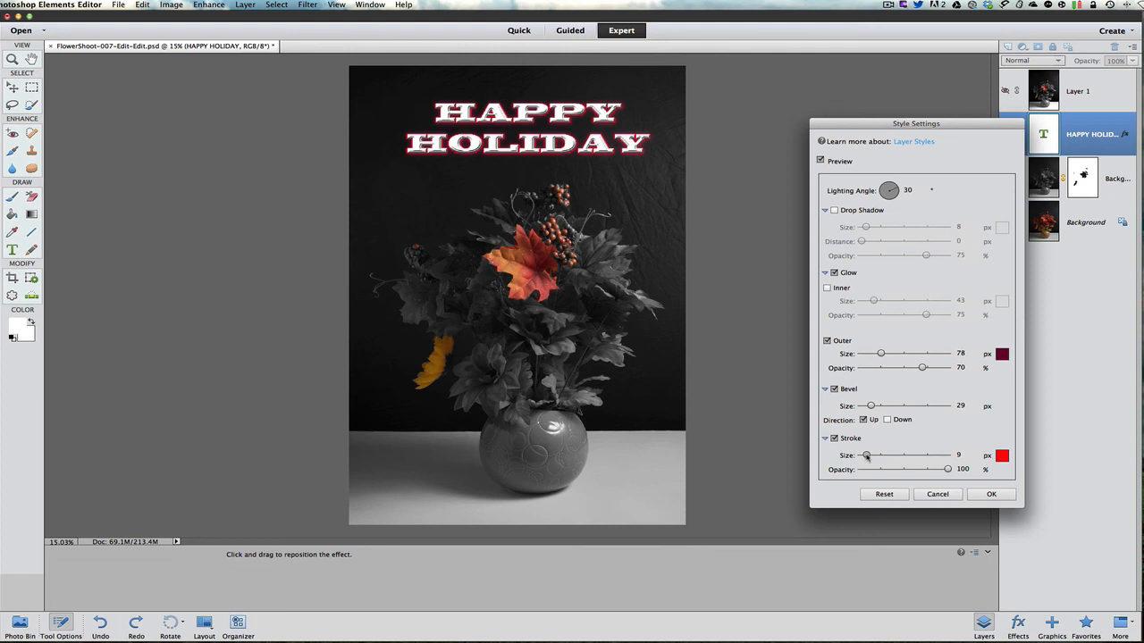
left_click_drag(866, 456, 864, 458)
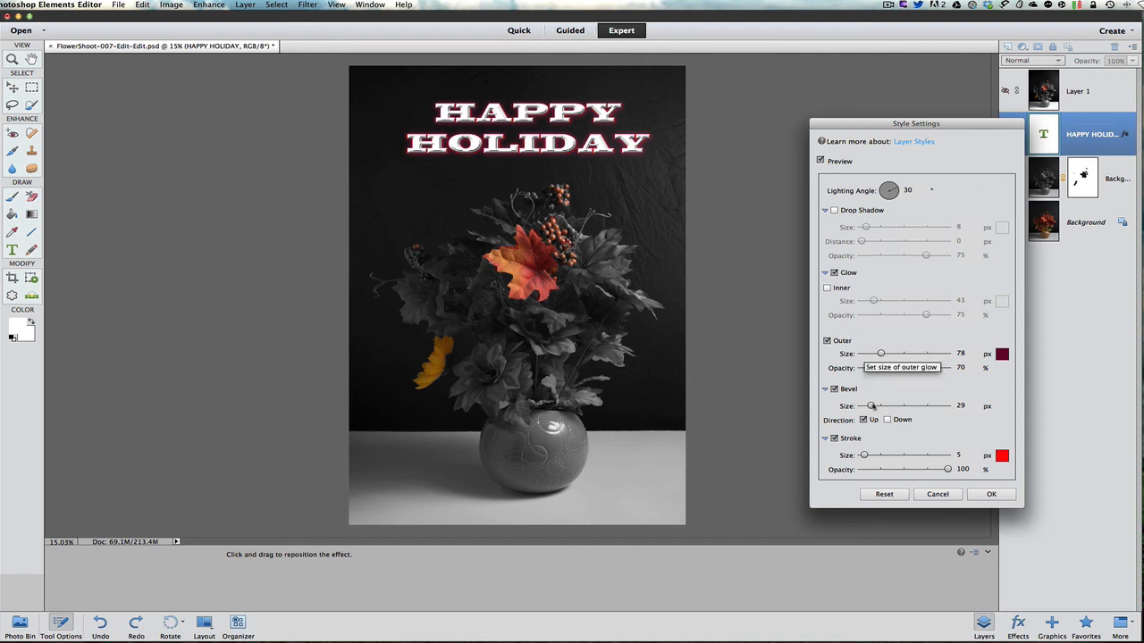
left_click(988, 496)
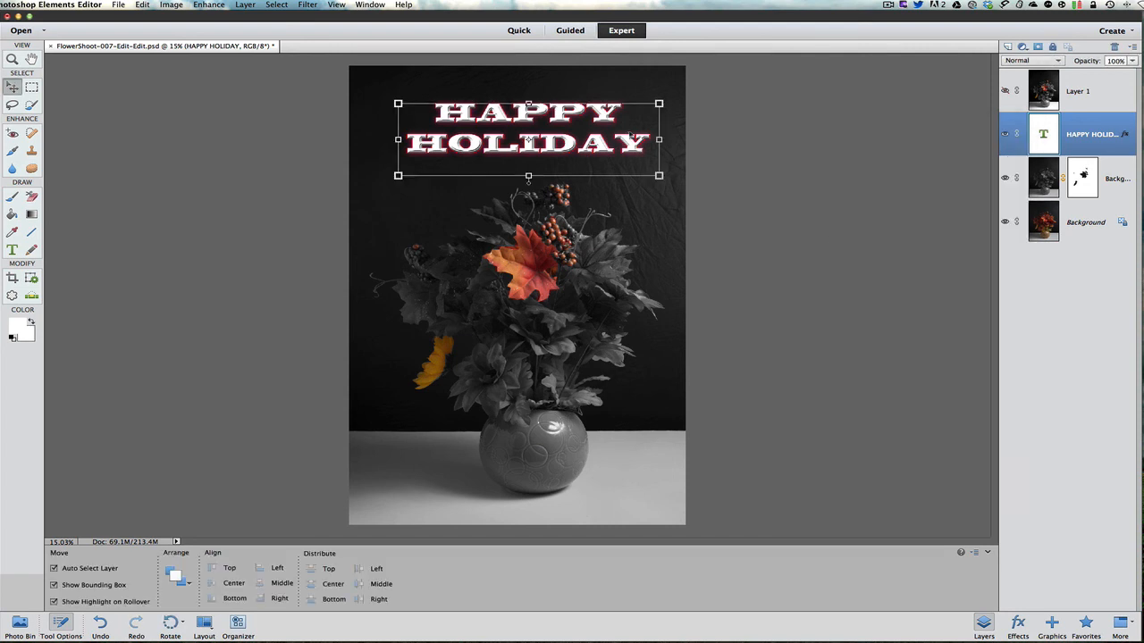
- Recolor all of the HAPPY HOLIDAY text with the bright green default swatch and commit the text edit
key("t")
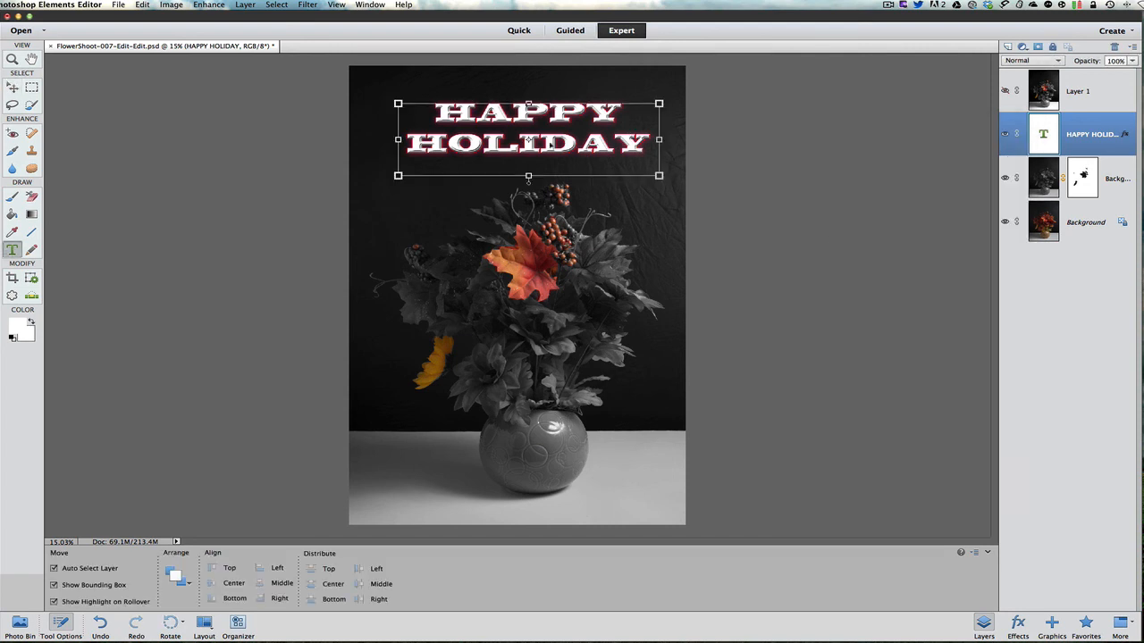
double_click(551, 145)
key("Right")
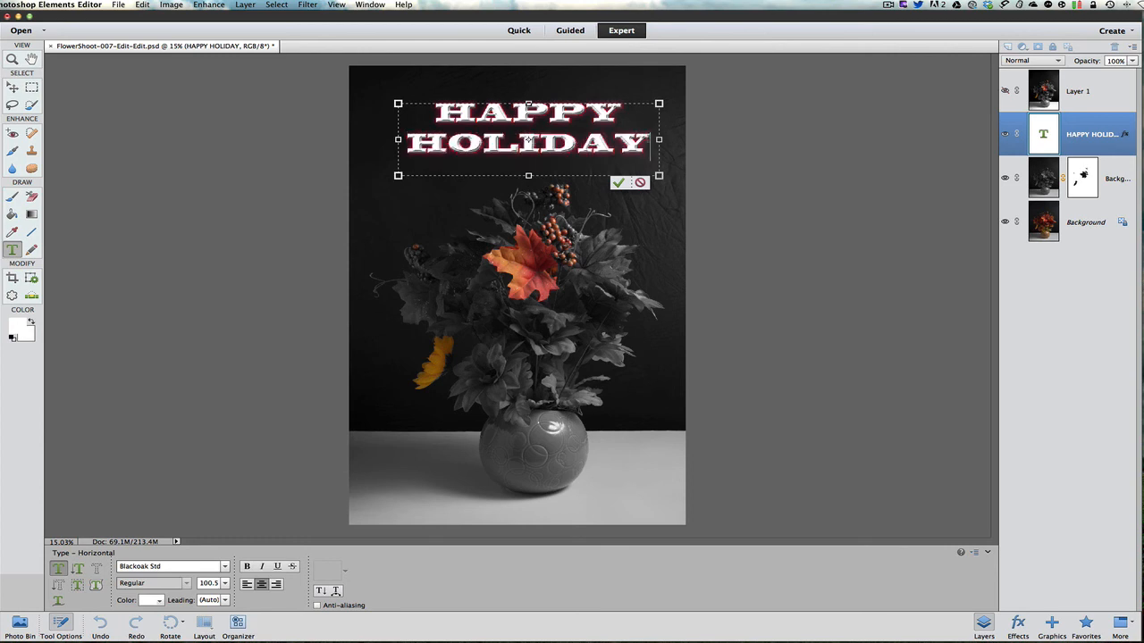
left_click_drag(651, 145, 427, 118)
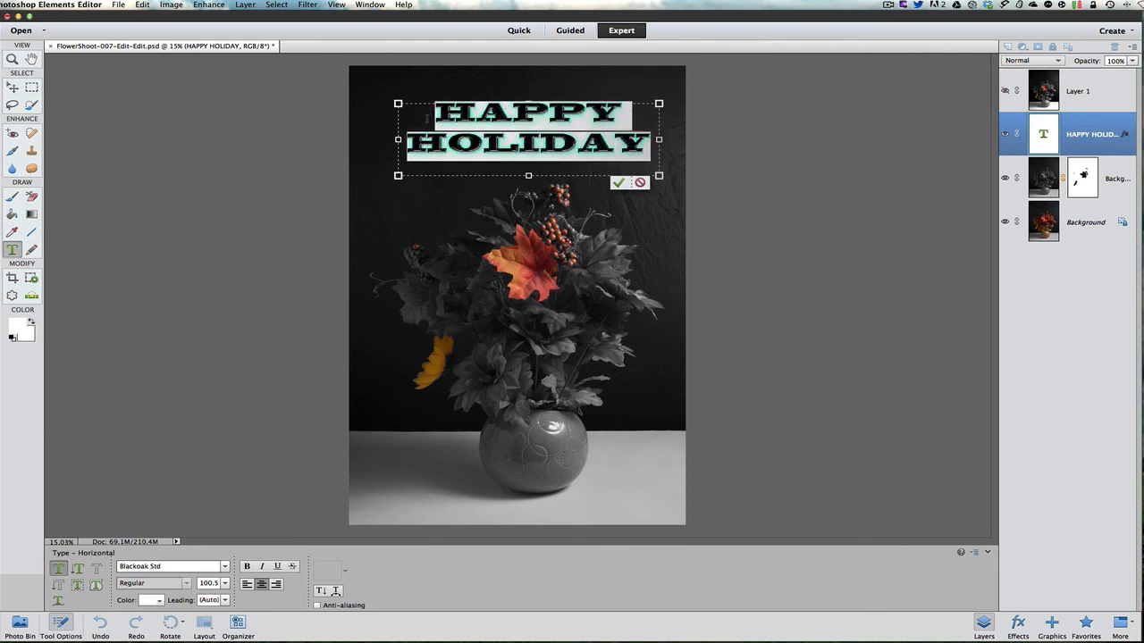
left_click(160, 601)
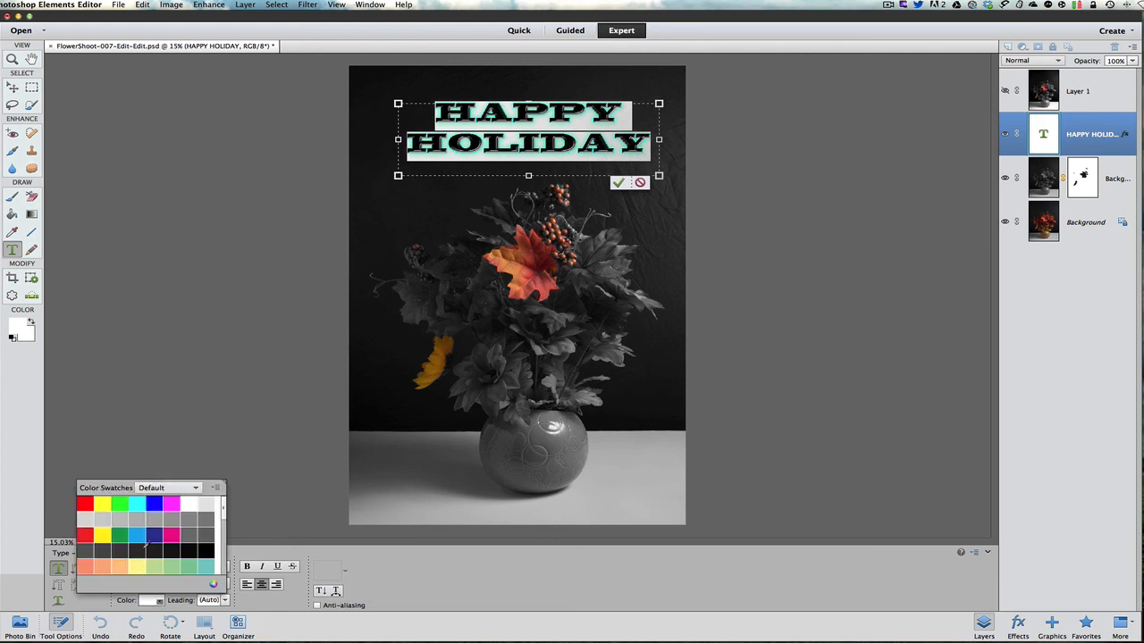
left_click(122, 505)
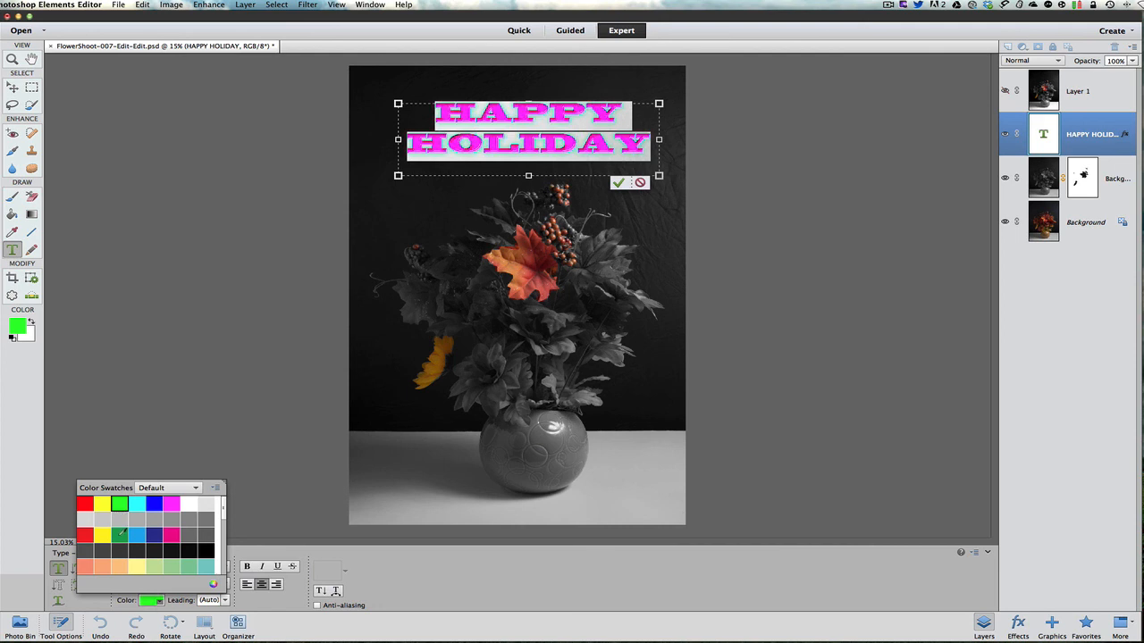
left_click(152, 601)
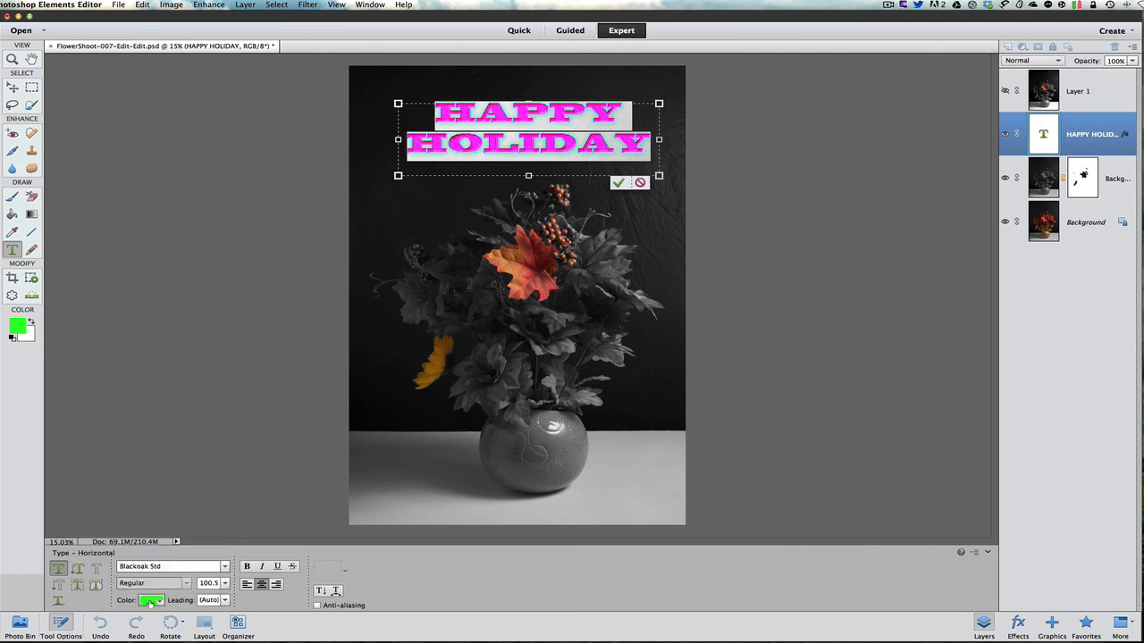
left_click(617, 183)
left_click(636, 208)
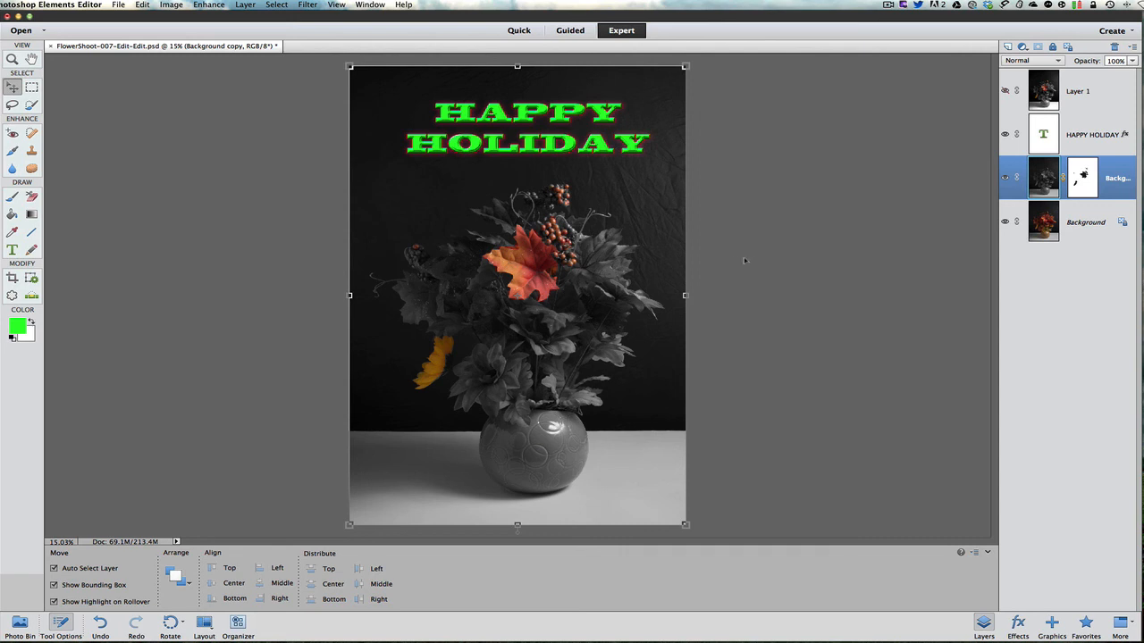
key("super+Tab")
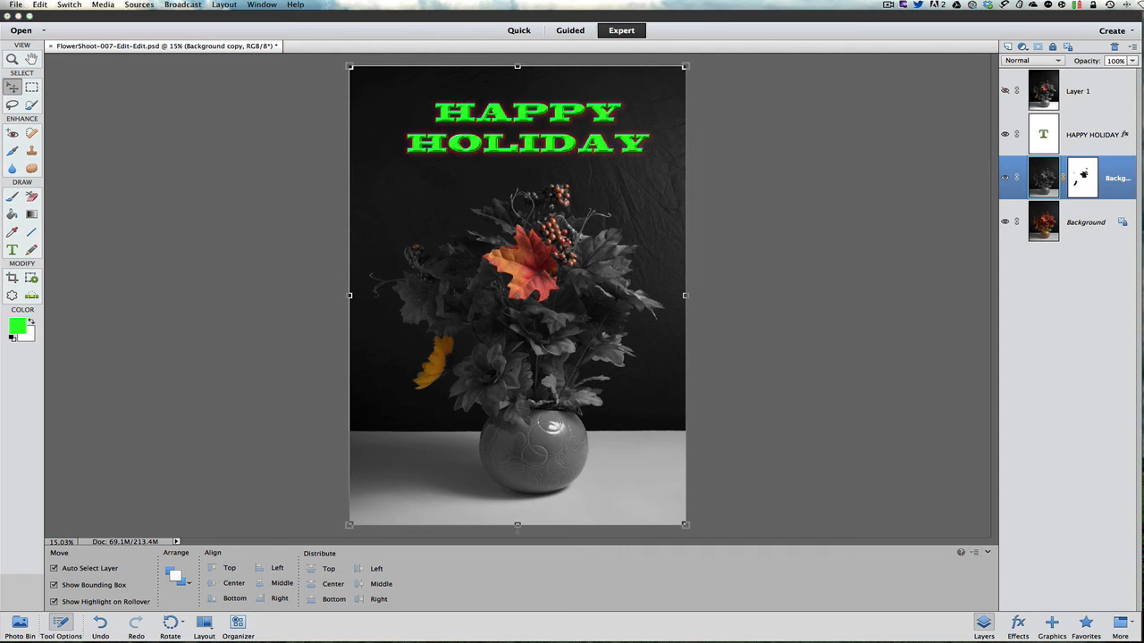